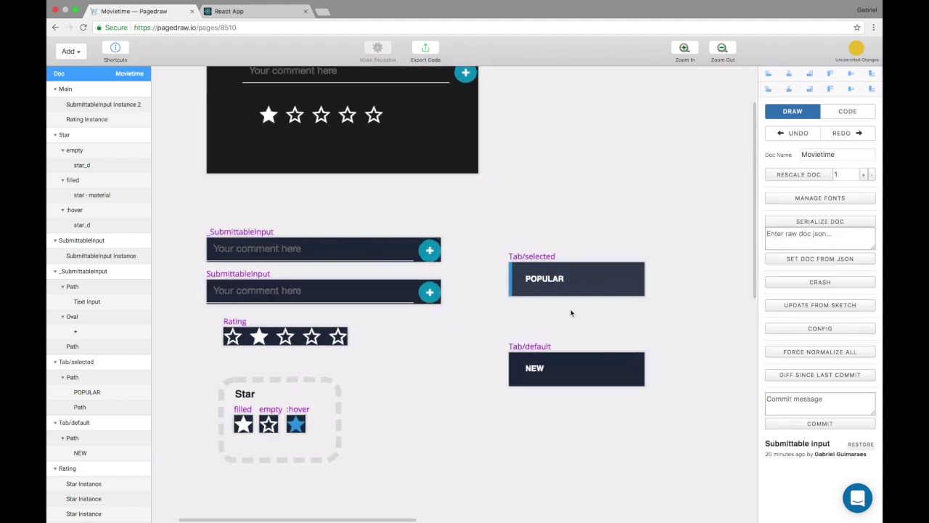
Examine the Tab/selected and Tab/default artboards up close.
scroll(522, 302, "right", 3)
scroll(458, 305, "down", 2)
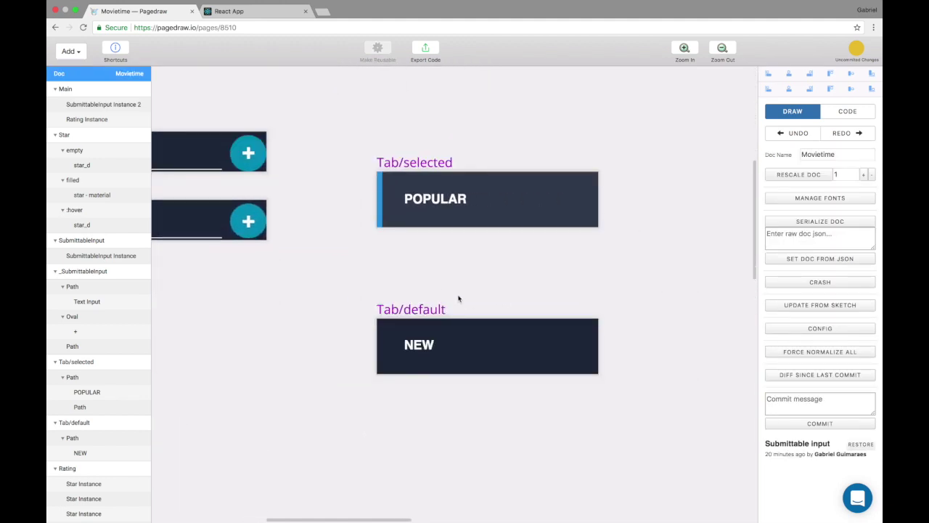
scroll(458, 297, "up", 5)
scroll(380, 242, "right", 2)
scroll(302, 147, "up", 2)
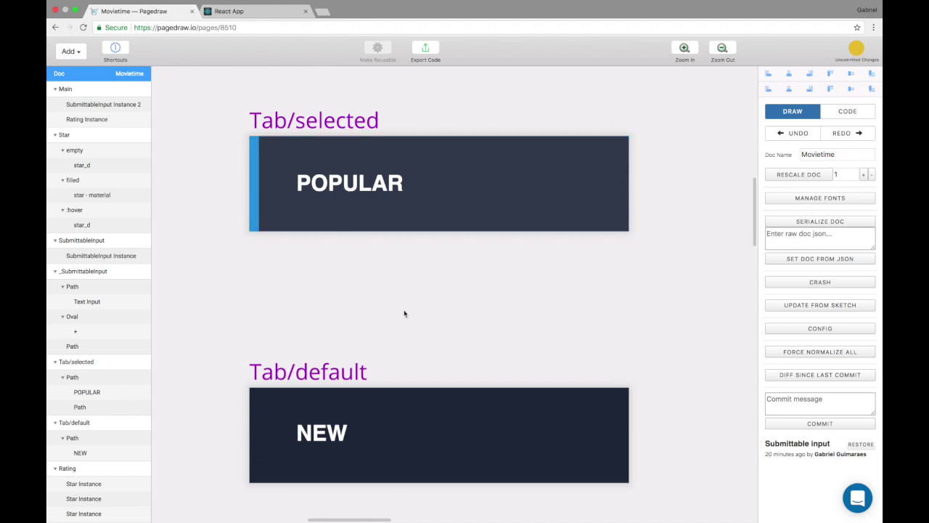
scroll(404, 313, "down", 2)
scroll(406, 315, "down", 1)
scroll(412, 315, "down", 2)
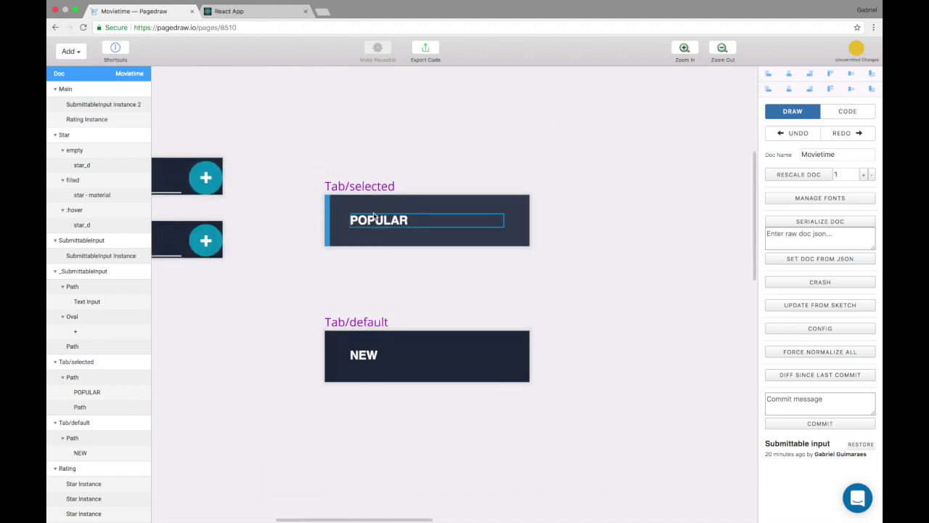
left_click_drag(378, 212, 399, 236)
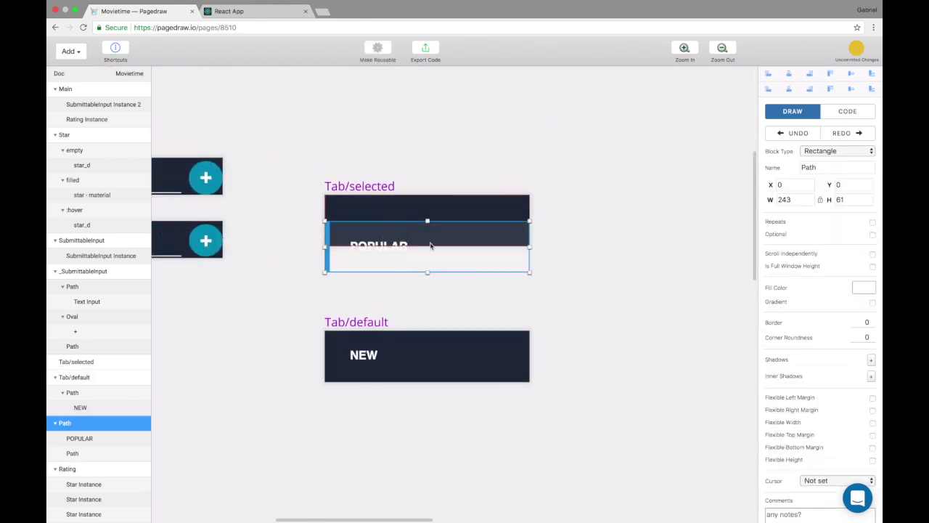
key("super+z")
left_click(416, 298)
Move the Tab/default artboard up, closer to the Tab/selected artboard.
scroll(370, 264, "up", 3)
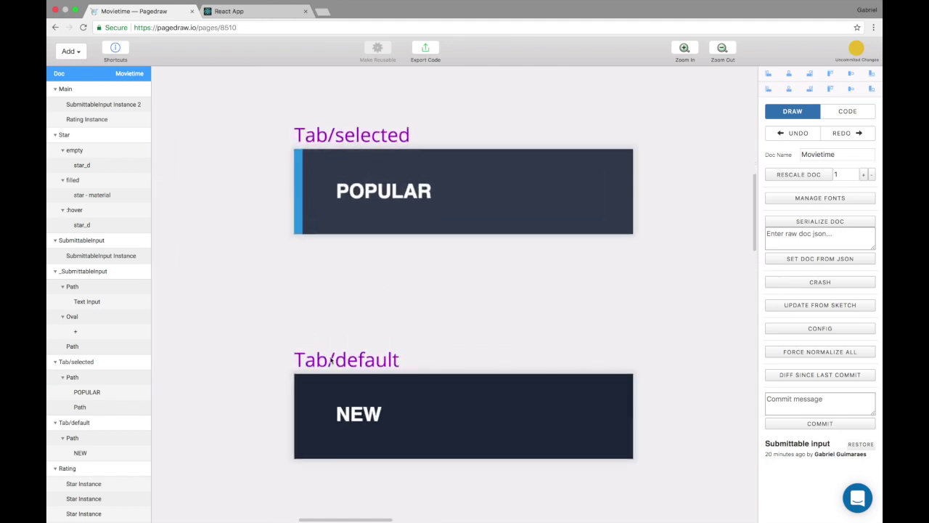
left_click_drag(331, 360, 336, 289)
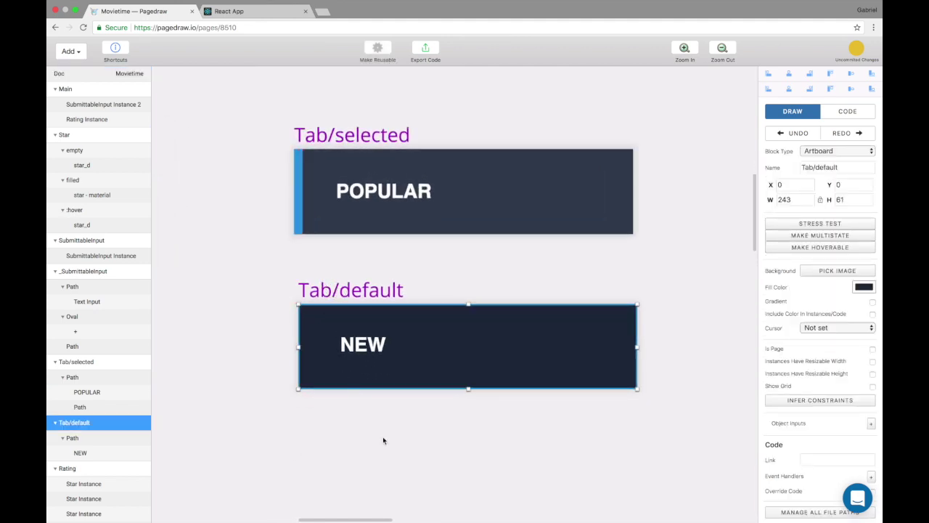
left_click(382, 436)
Draw a multistate group of about 386 by 308 around the two tab artboards and name it "Tab".
scroll(385, 437, "down", 3)
scroll(385, 437, "down", 1)
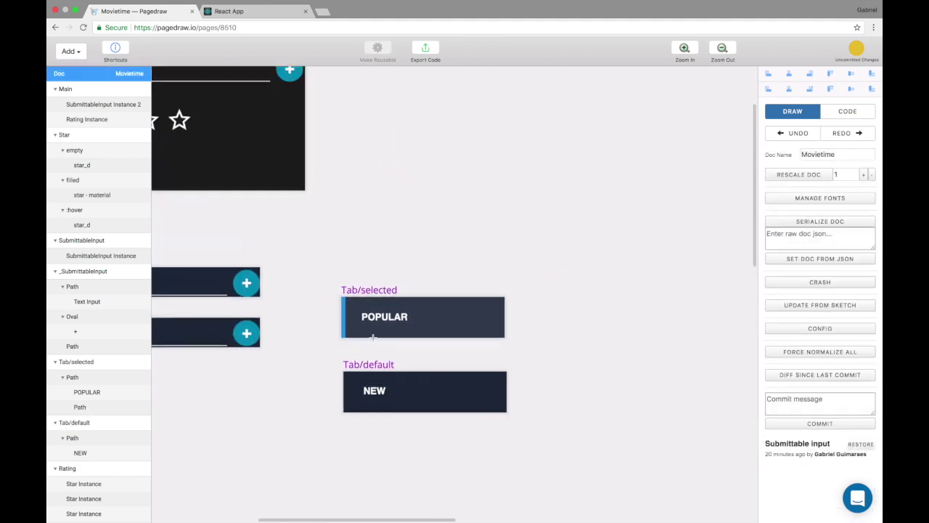
left_click_drag(324, 257, 579, 458)
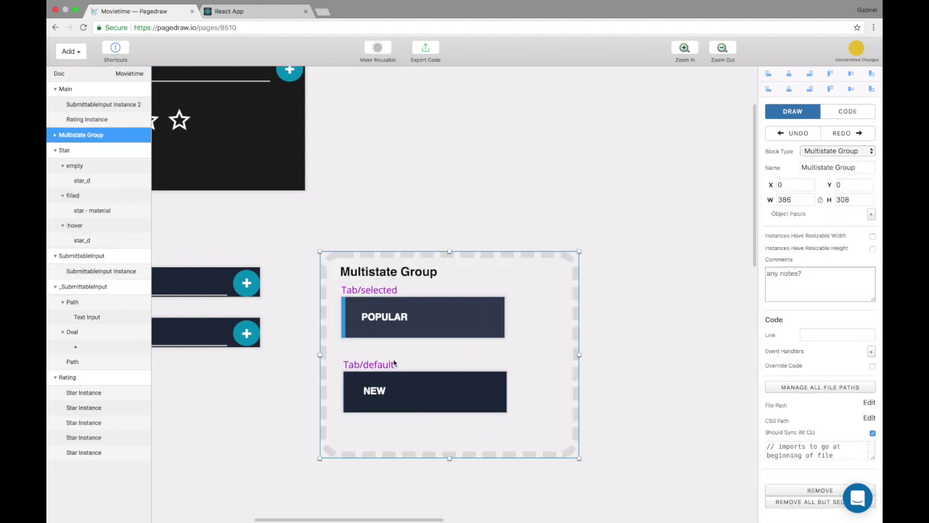
triple_click(826, 173)
key("BackSpace")
type("Tab")
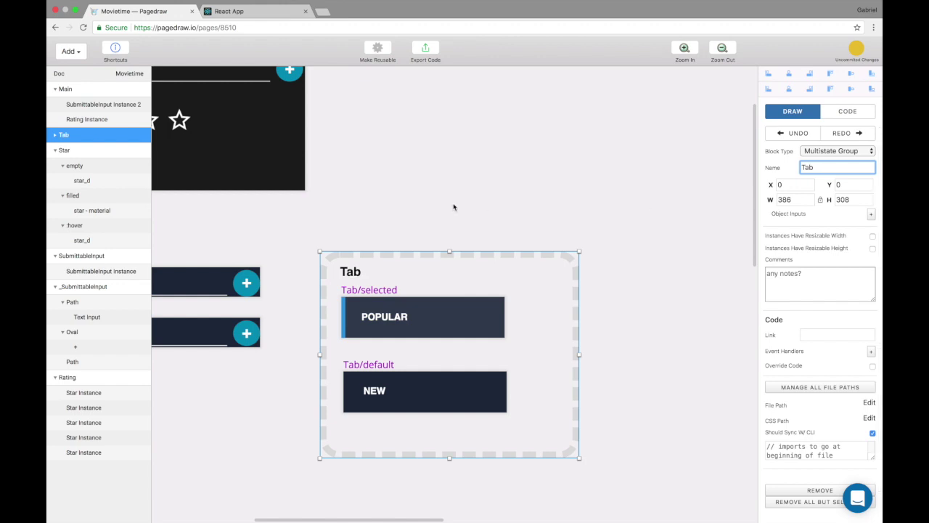
left_click(419, 217)
Rename the Tab group's two artboards "selected" (the POPULAR one) and "default" (the NEW one).
left_click(385, 296)
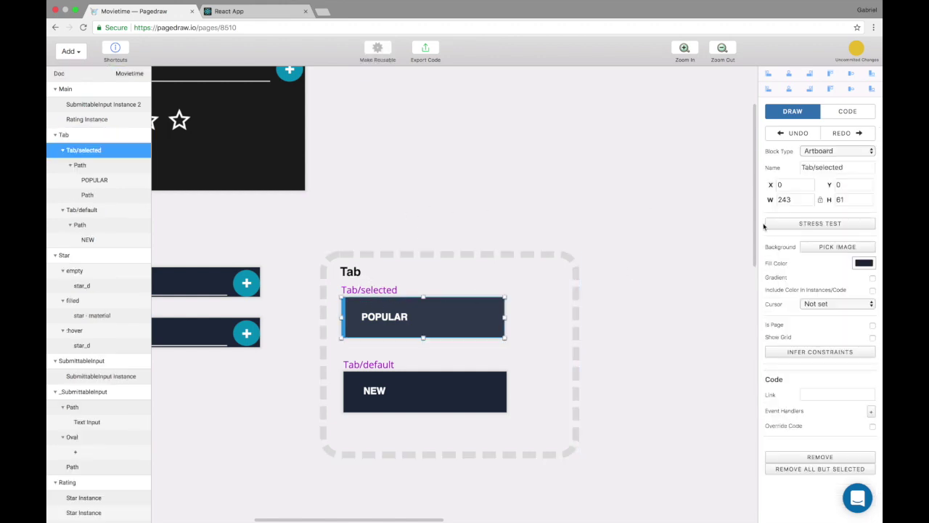
triple_click(811, 172)
type("selected")
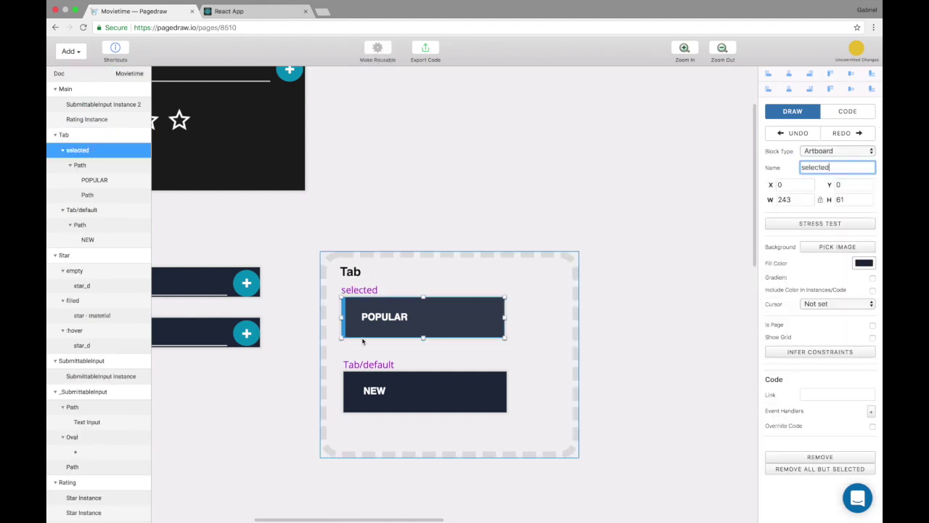
left_click(364, 365)
triple_click(823, 172)
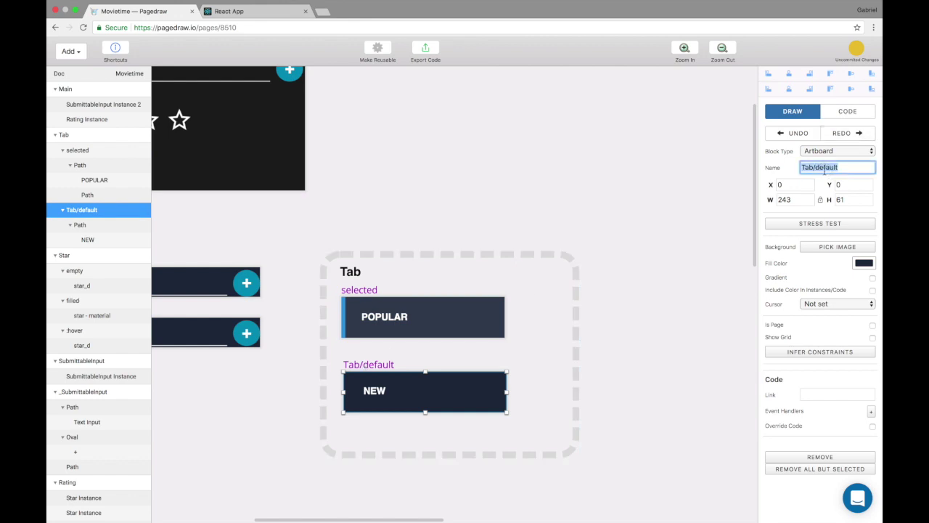
type("unComponent")
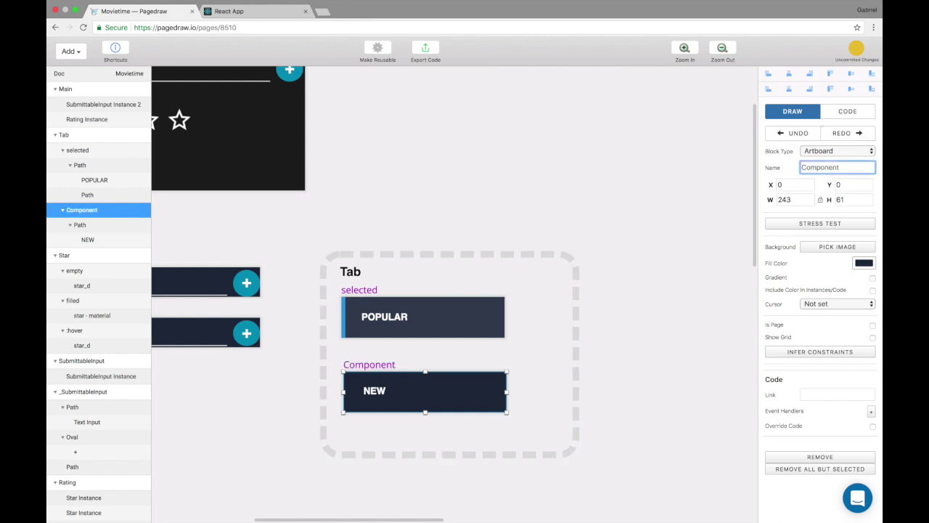
type("default")
left_click(428, 224)
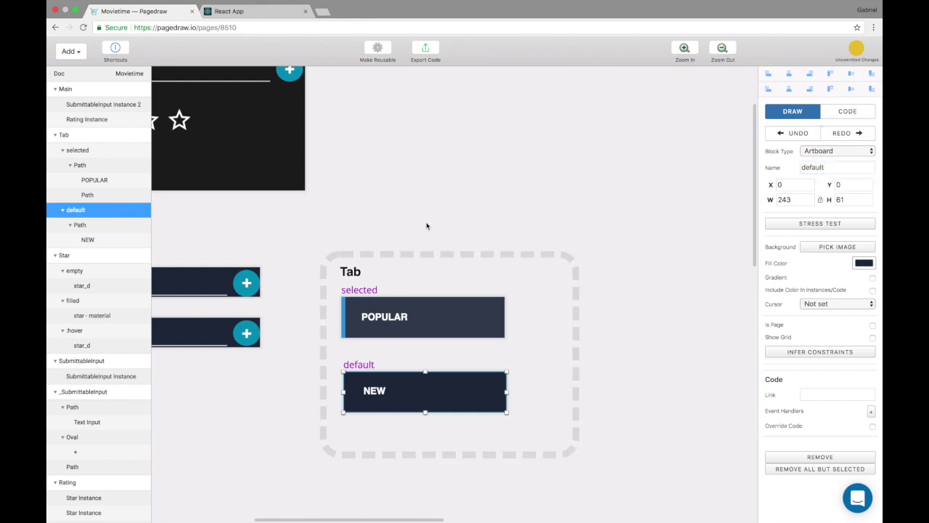
Add an object input named "selected" of type Checkbox to the Tab multistate group in its code settings.
scroll(379, 364, "up", 5)
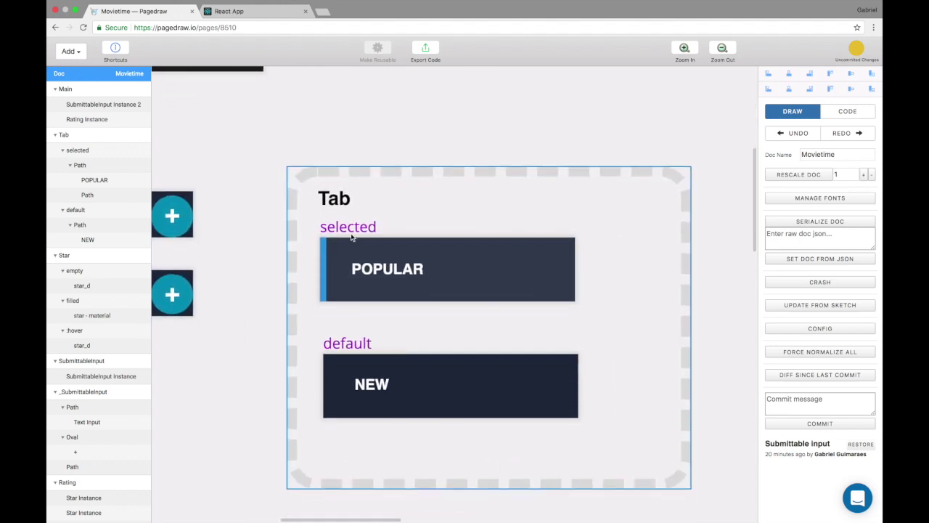
left_click(354, 239)
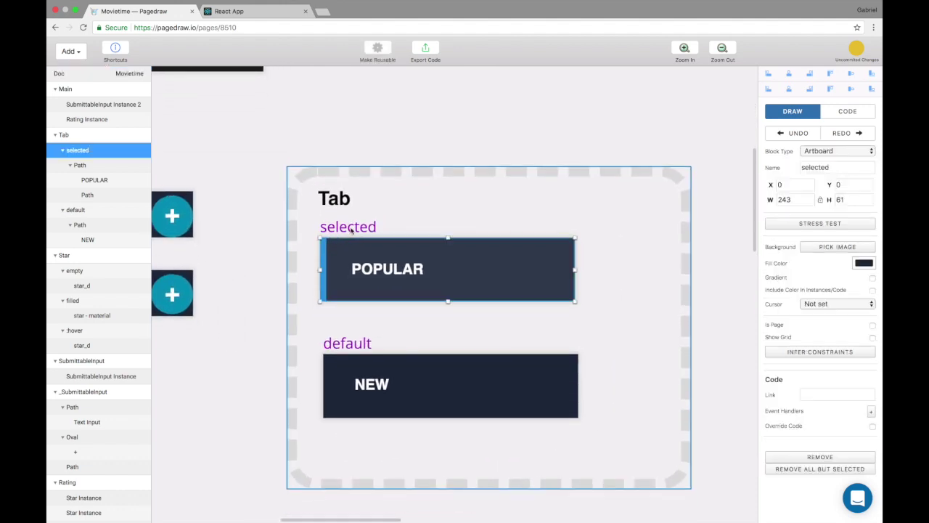
left_click(858, 112)
left_click(778, 198)
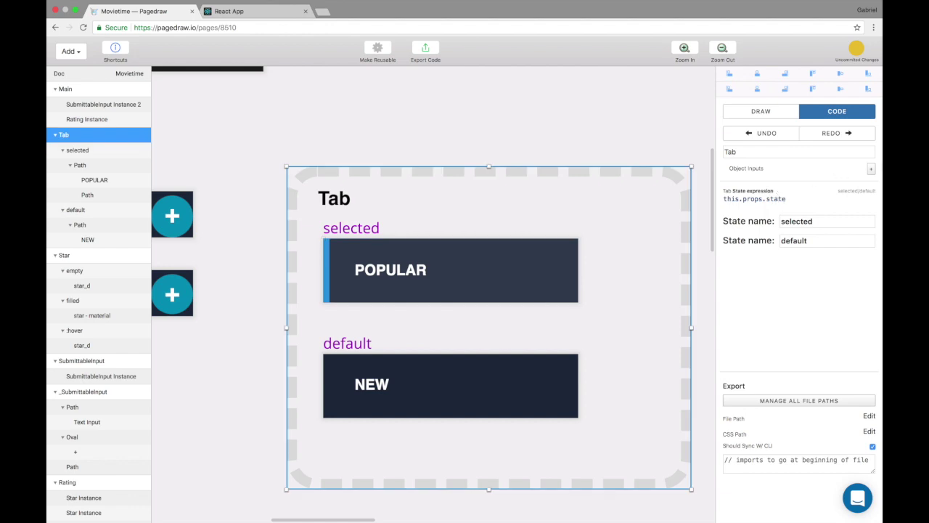
left_click(871, 169)
left_click(789, 181)
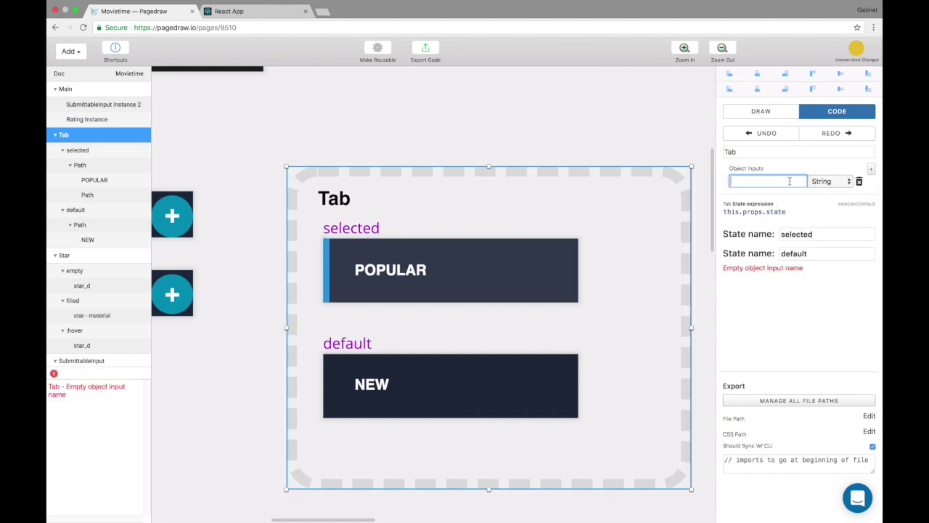
left_click(827, 182)
left_click(828, 207)
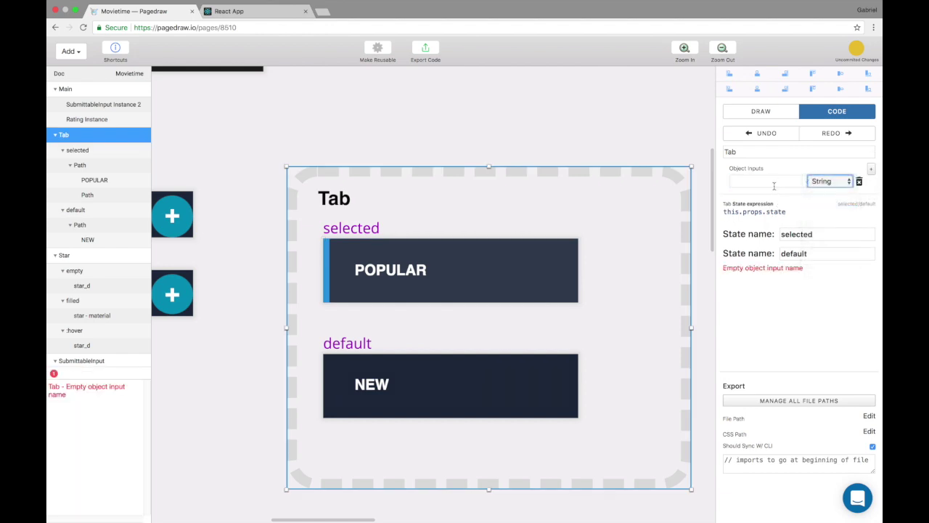
left_click(773, 183)
type("selected")
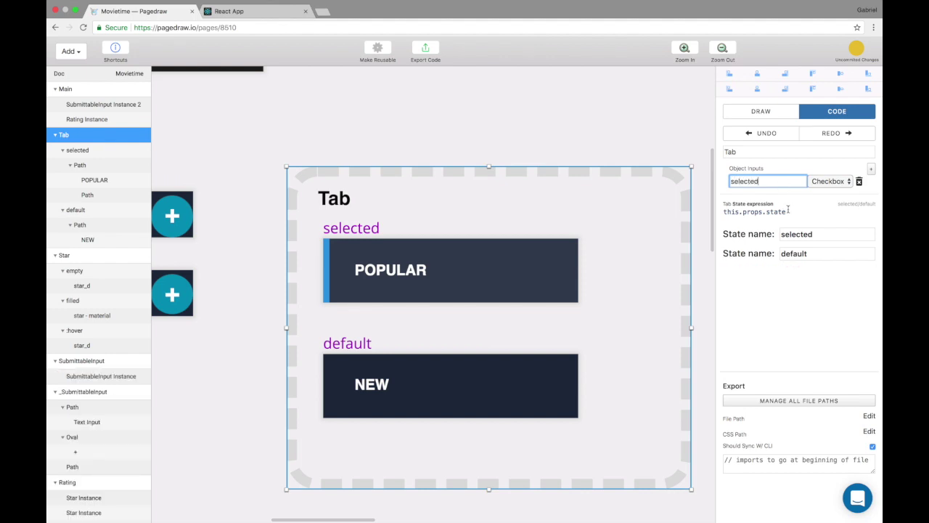
Set the Tab state expression to this.props.selected ? 'selected' : 'default'.
double_click(776, 211)
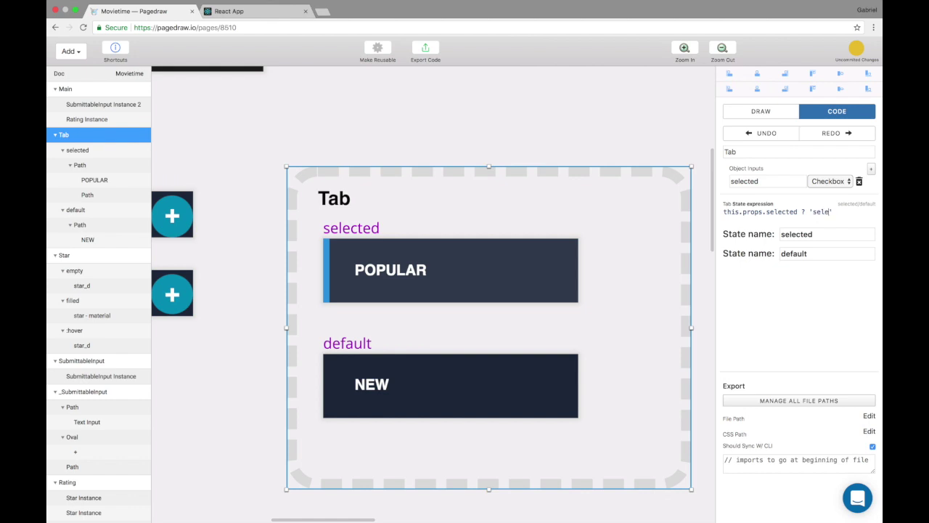
type("default")
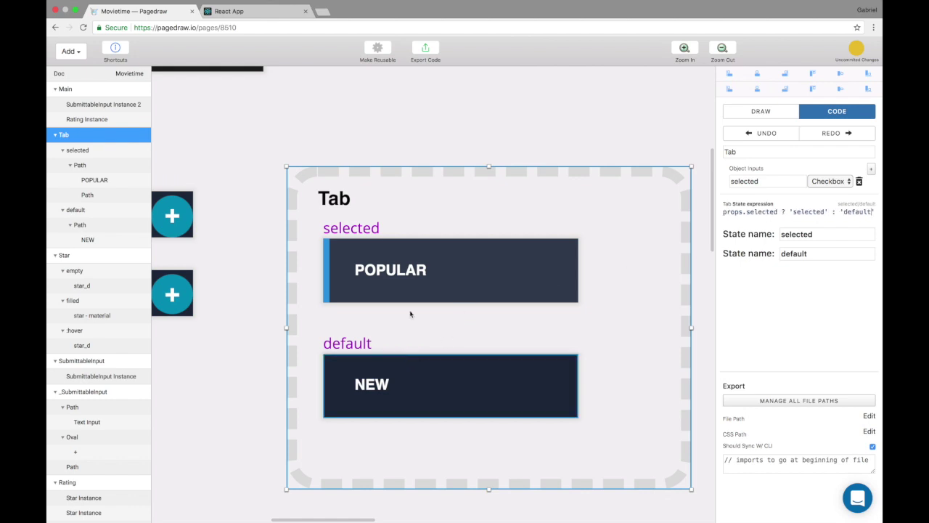
left_click(447, 113)
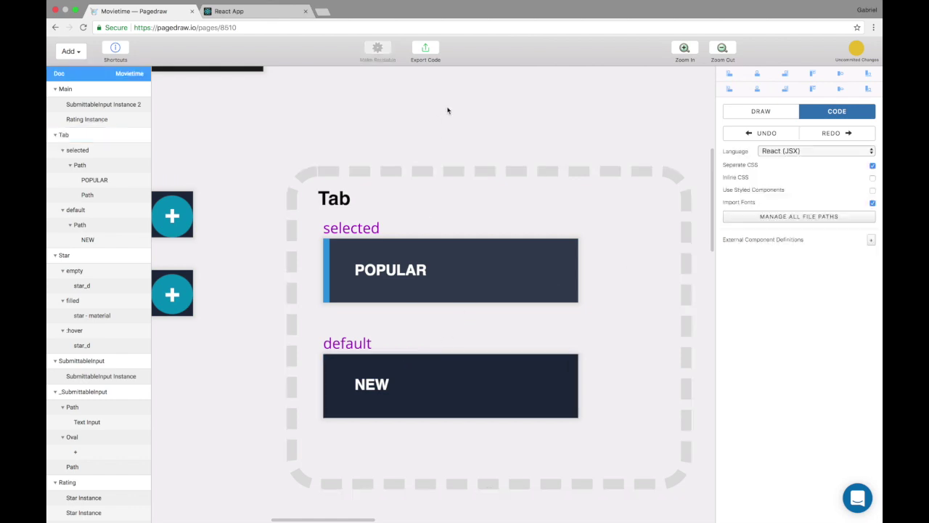
Insert an instance of the Tab component below the star rating in the Main artboard.
scroll(450, 151, "down", 5)
scroll(428, 174, "up", 2)
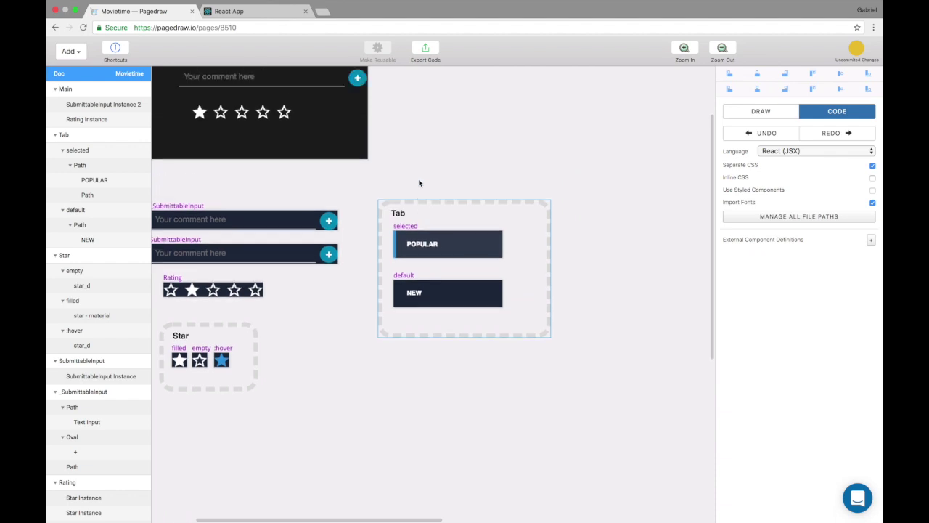
left_click(71, 50)
scroll(109, 377, "down", 1)
left_click(86, 373)
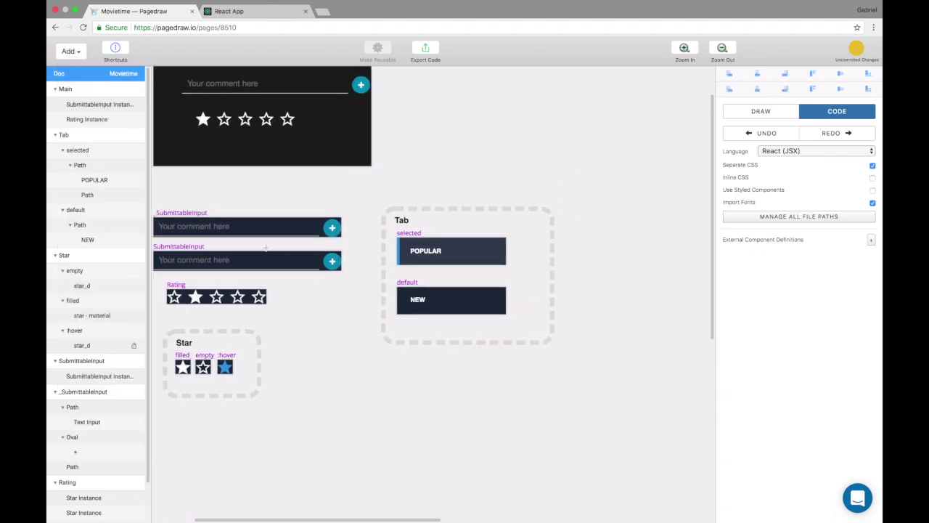
scroll(229, 247, "up", 2)
left_click(235, 184)
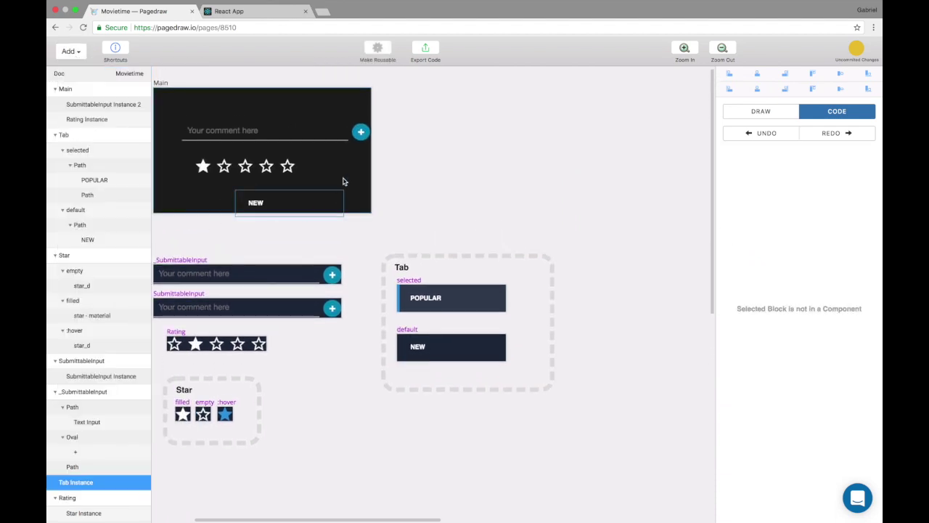
Reposition and enlarge the Main artboard so that it fully encloses the Tab instance.
left_click_drag(346, 180, 543, 172)
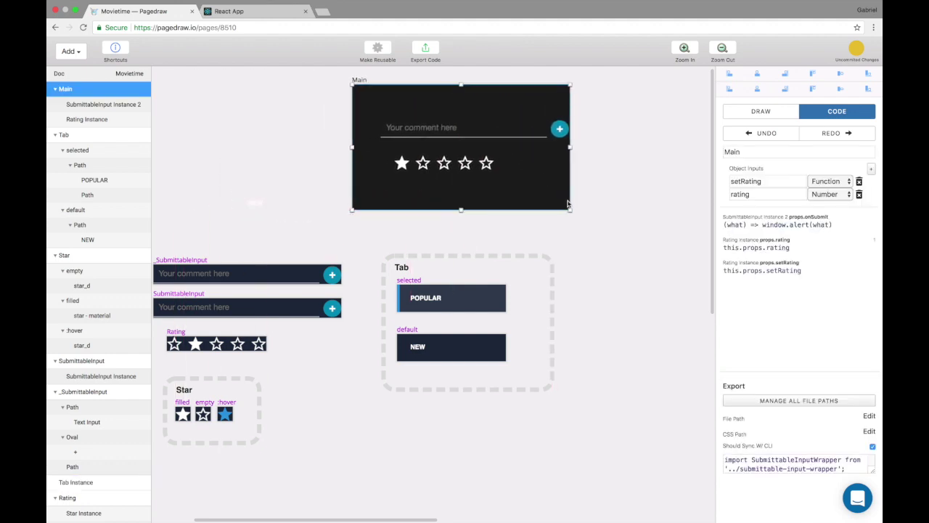
left_click_drag(571, 211, 429, 216)
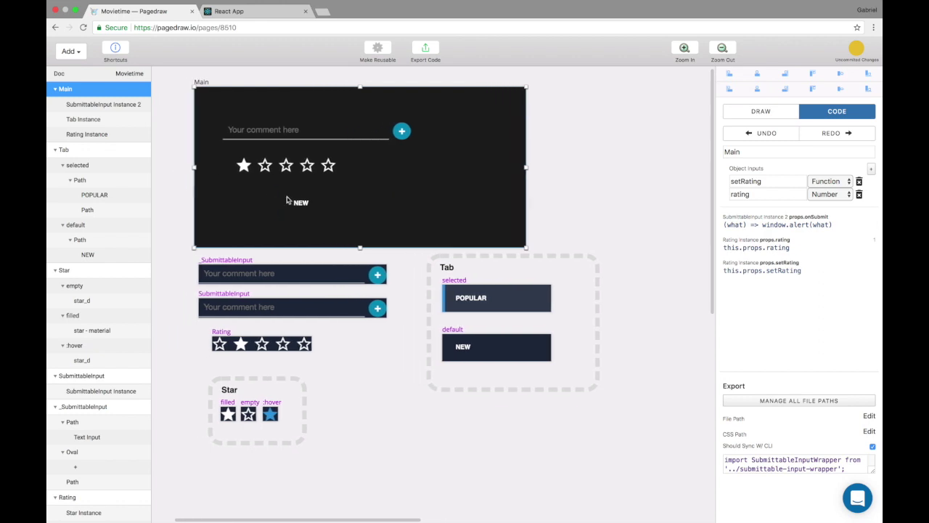
left_click(313, 204)
Draw a full-height rectangle along the right edge of the Main artboard and give it a darker grey fill.
left_click_drag(458, 91, 526, 248)
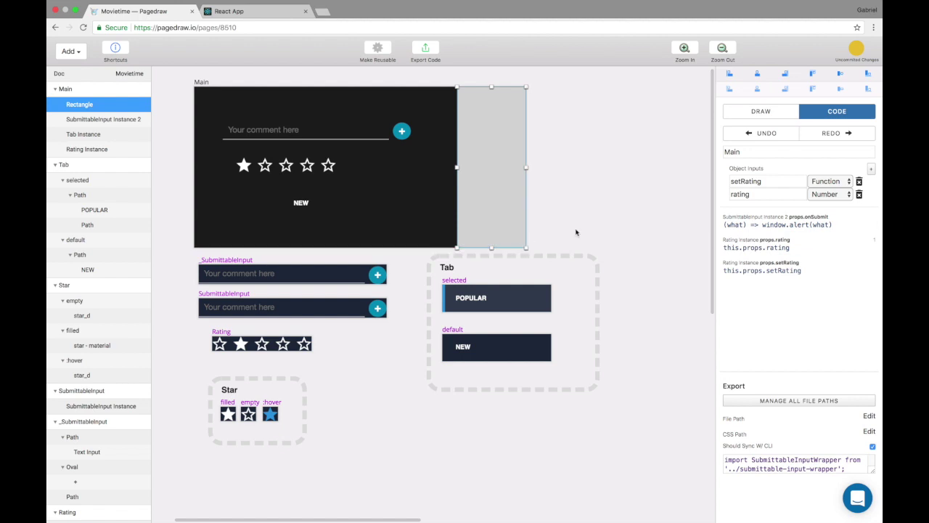
left_click(761, 113)
left_click(864, 288)
left_click_drag(861, 371, 835, 376)
left_click(440, 199)
Move the Tab instance onto the grey rectangle and allow Tab instances to have a resizable width.
left_click_drag(305, 204, 484, 144)
left_click(501, 298)
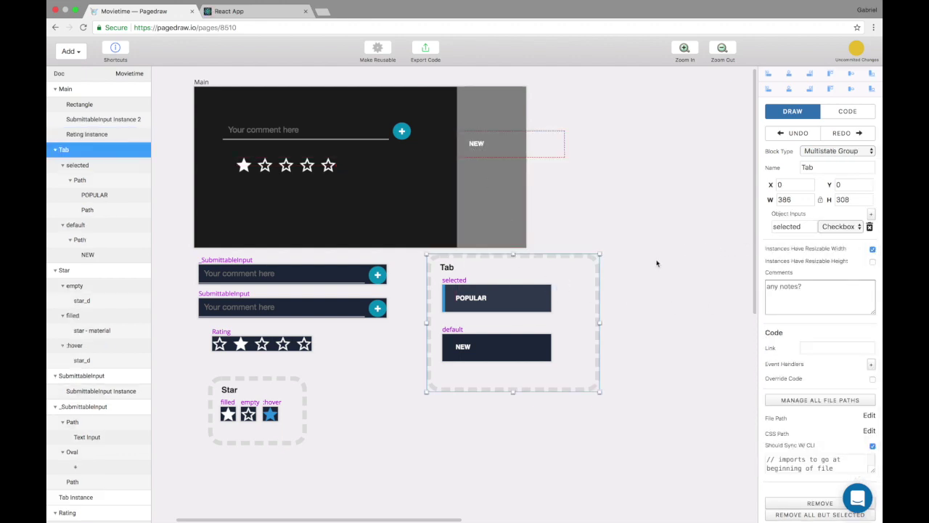
left_click(562, 146)
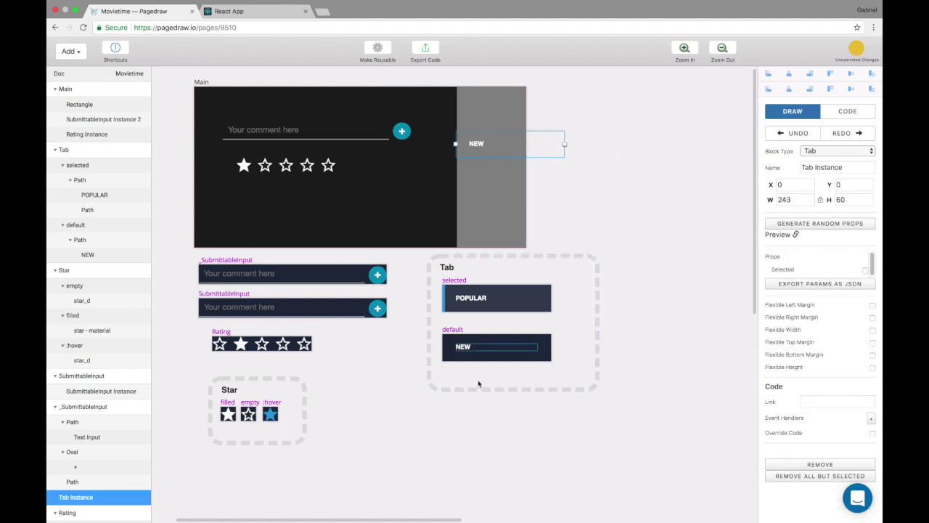
Enable Flexible Width for the text labels and the background rectangles in both the default and selected states of the Tab component.
left_click(470, 348)
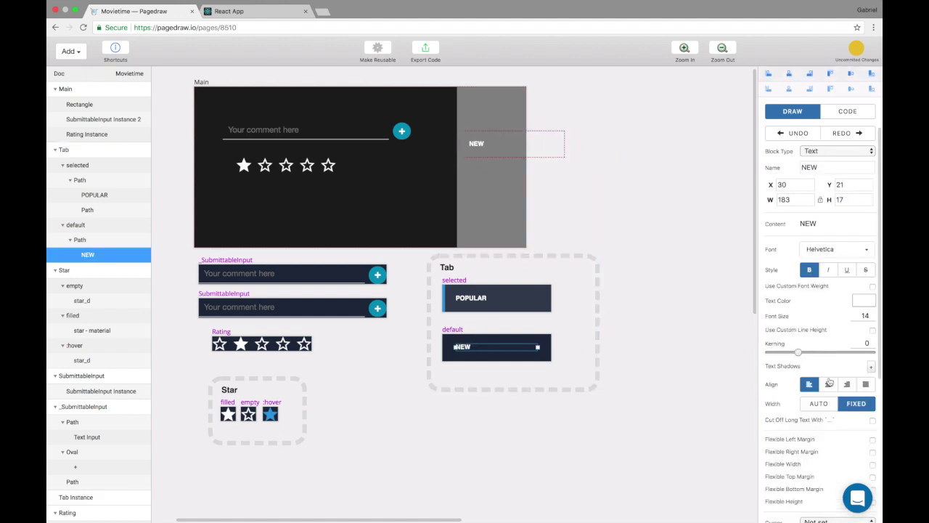
scroll(832, 420, "down", 2)
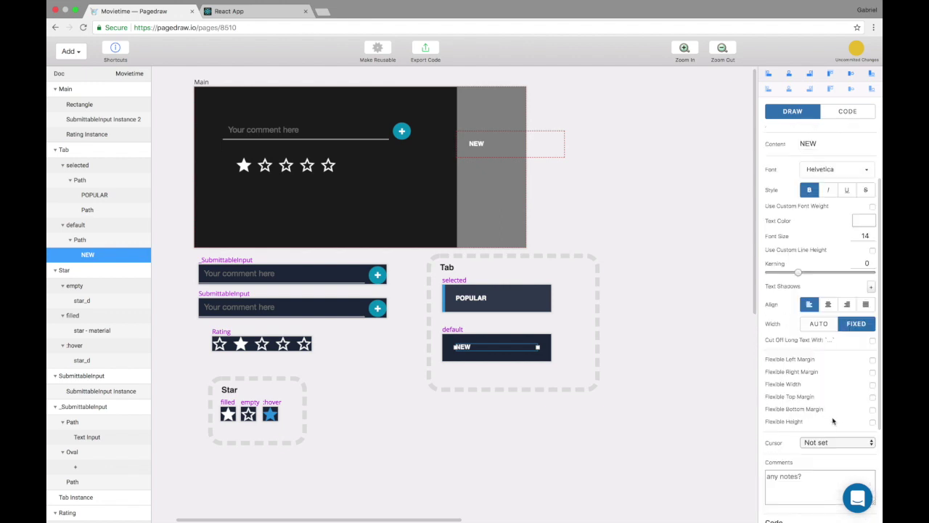
left_click(873, 386)
left_click(469, 300)
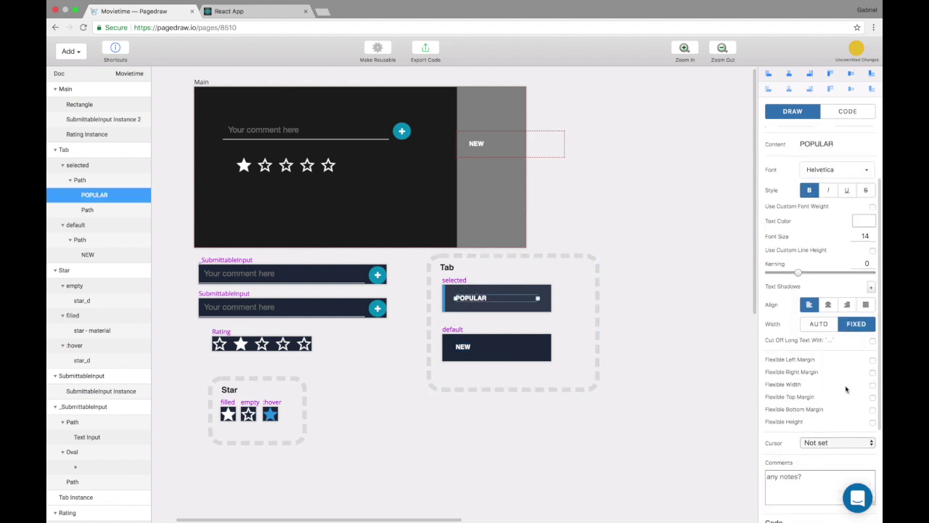
left_click(482, 355)
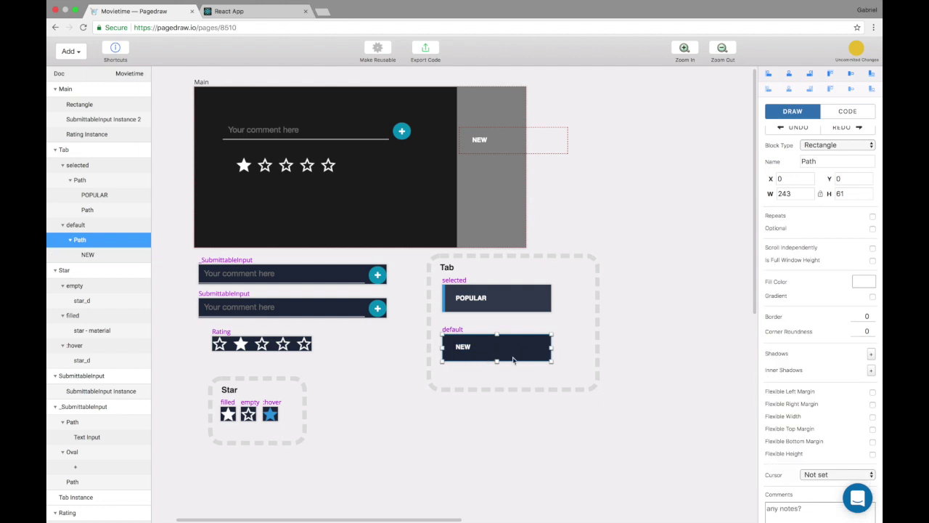
left_click(872, 417)
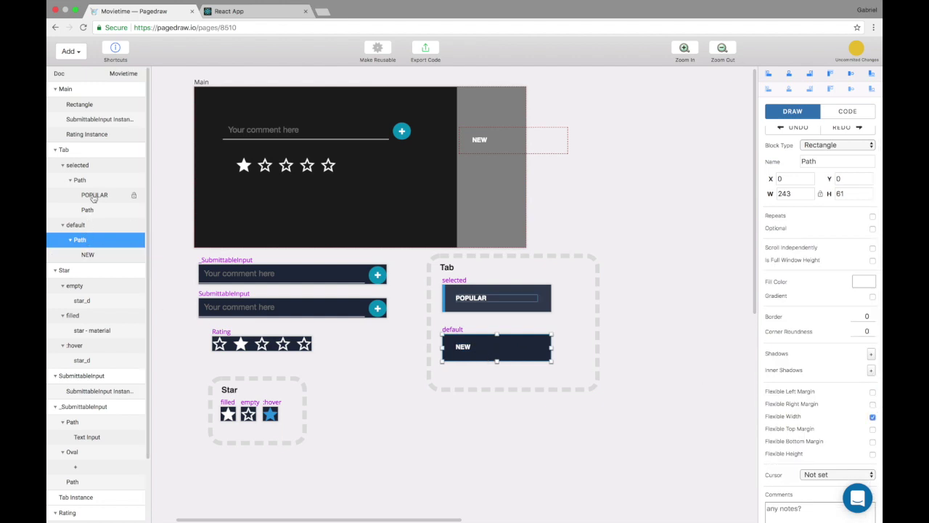
left_click(131, 179)
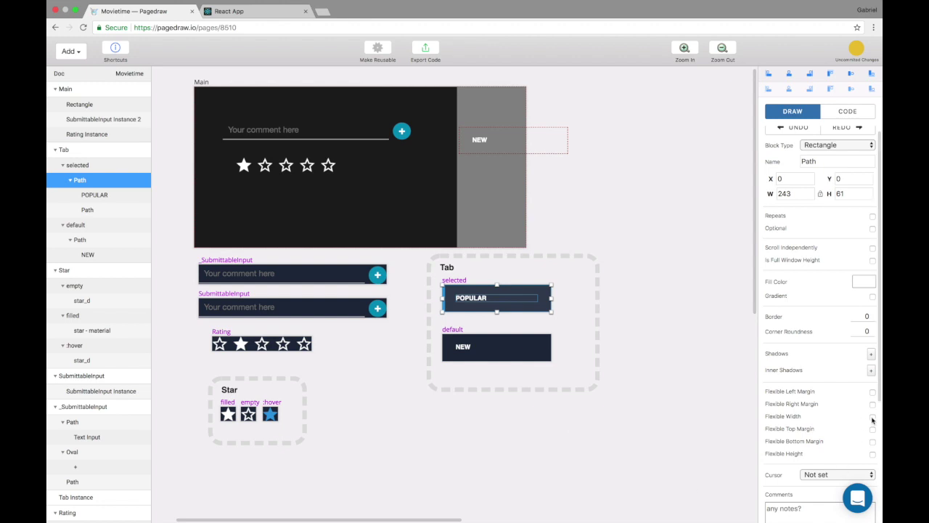
Resize the Tab instance to span the grey sidebar rectangle exactly, 154 wide and starting at X 586.
left_click(537, 146)
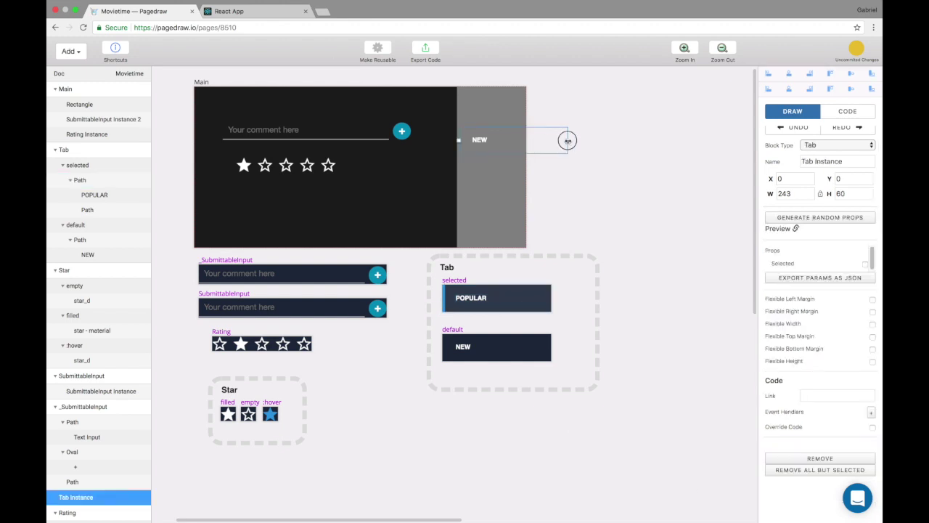
left_click_drag(567, 140, 525, 138)
scroll(473, 154, "up", 5)
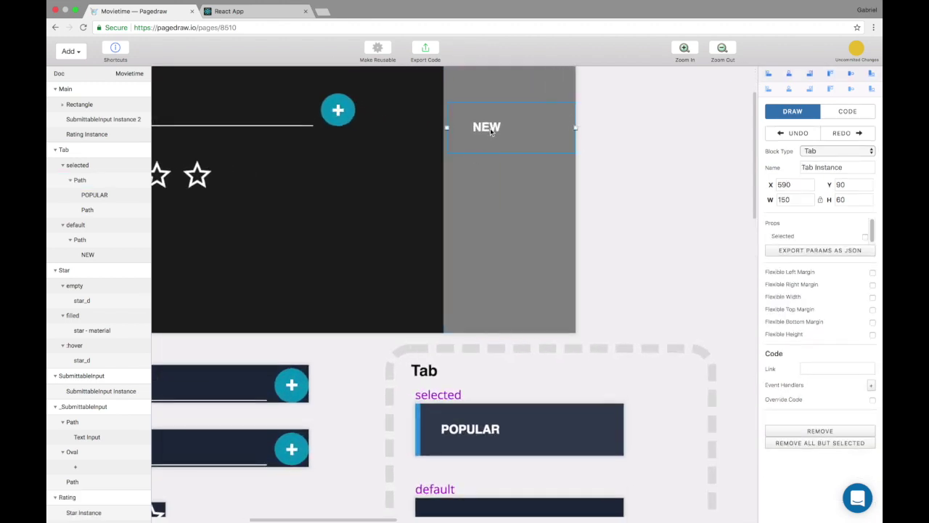
left_click_drag(447, 127, 441, 127)
Toggle the Selected prop of the Tab instance to try both states, leaving it turned on.
left_click(871, 237)
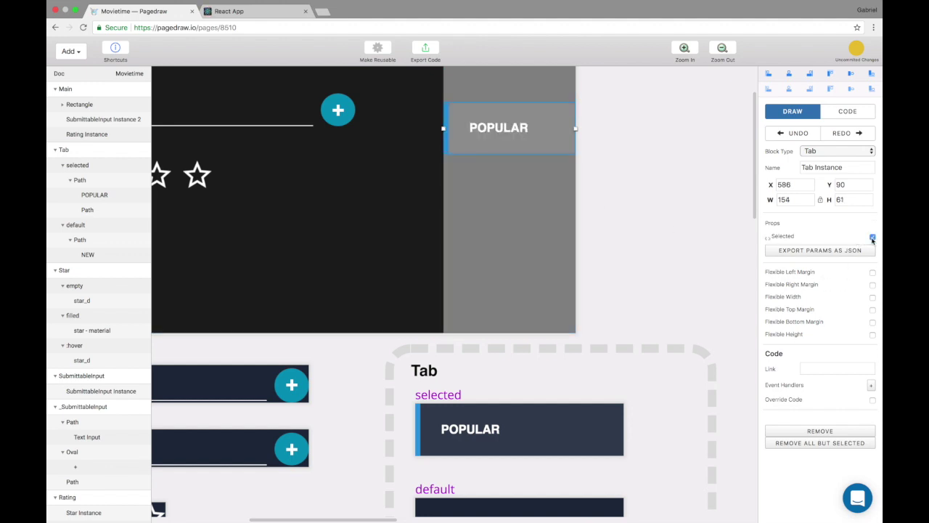
left_click(872, 237)
left_click(871, 238)
Change the sidebar rectangle's fill to a dark grey slightly lighter than the Main artboard's background.
left_click(556, 238)
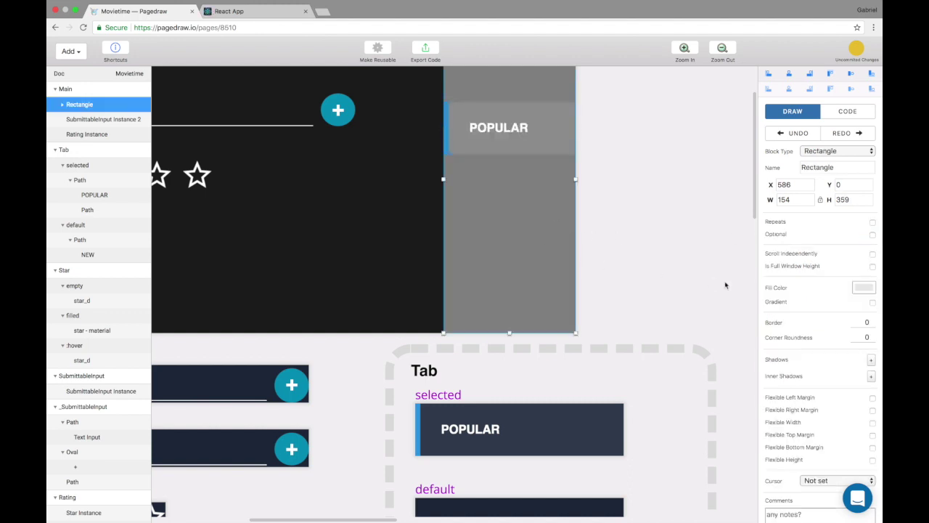
left_click(864, 288)
left_click_drag(766, 330, 758, 337)
left_click(597, 246)
key("super+minus")
key("super+minus")
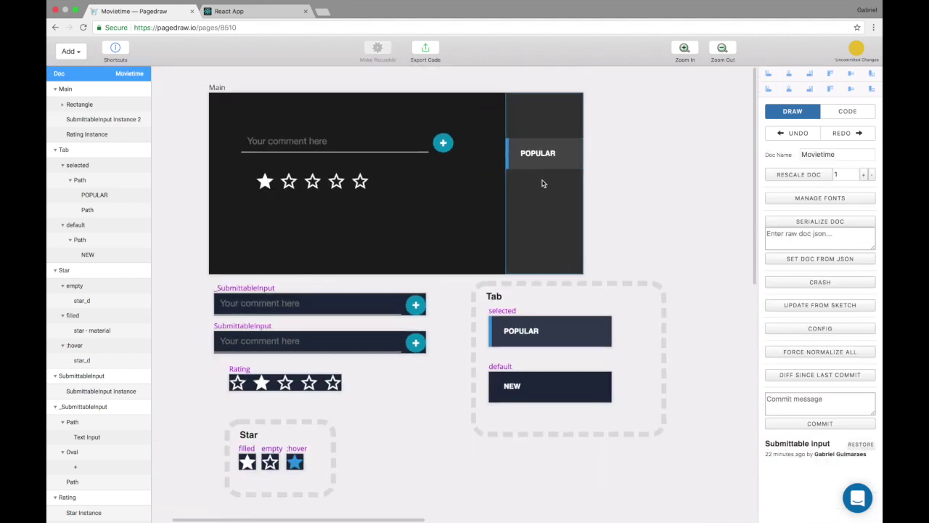
Return to the Pagedraw document, duplicate the Tab instance directly below the first one, and turn off Selected on the lower one.
left_click(542, 163)
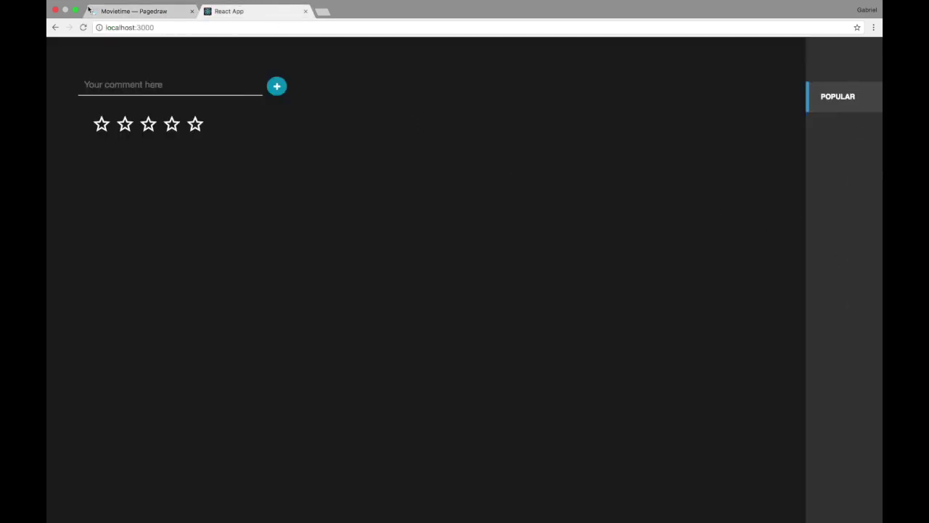
left_click(156, 13)
left_click(525, 156)
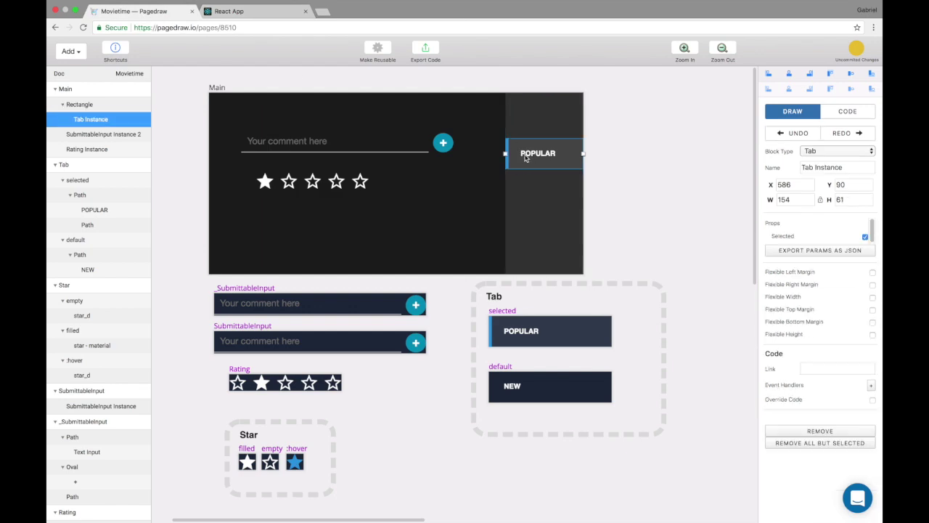
left_click_drag(525, 156, 534, 178)
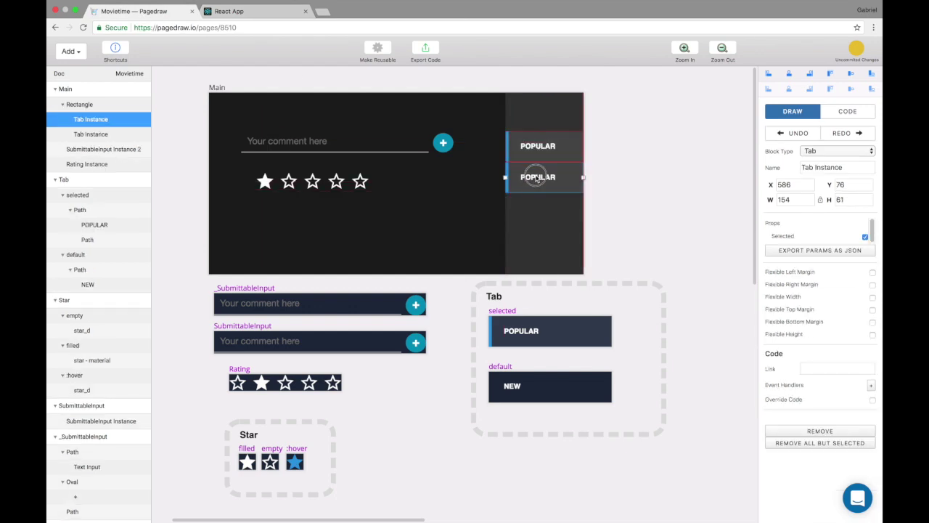
left_click(871, 237)
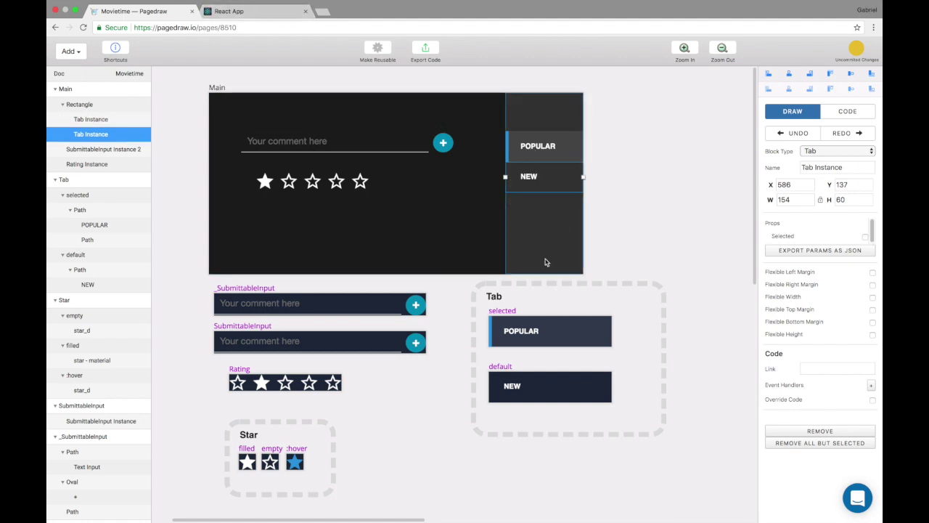
Make the labels of both Tab states dynamic with this.props.text as their content, and delete the extra text2 input.
left_click(520, 335)
left_click(761, 226)
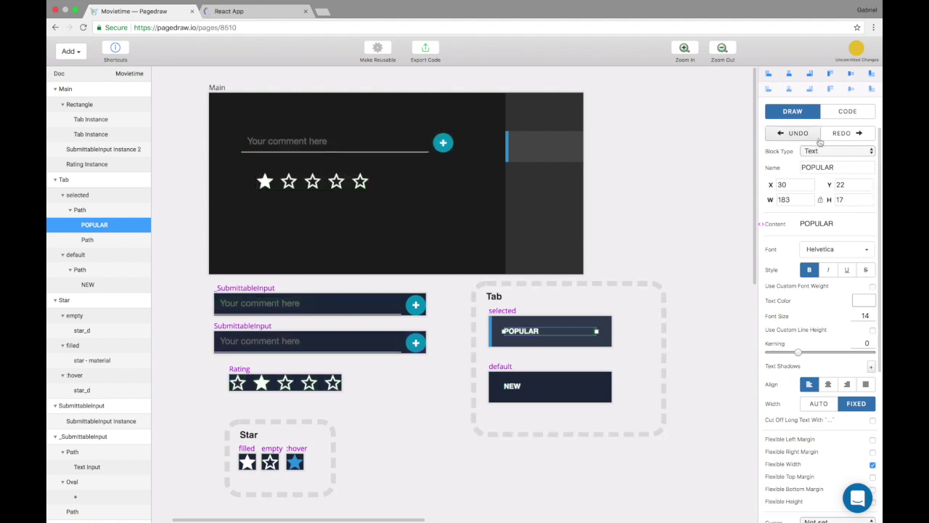
left_click(847, 111)
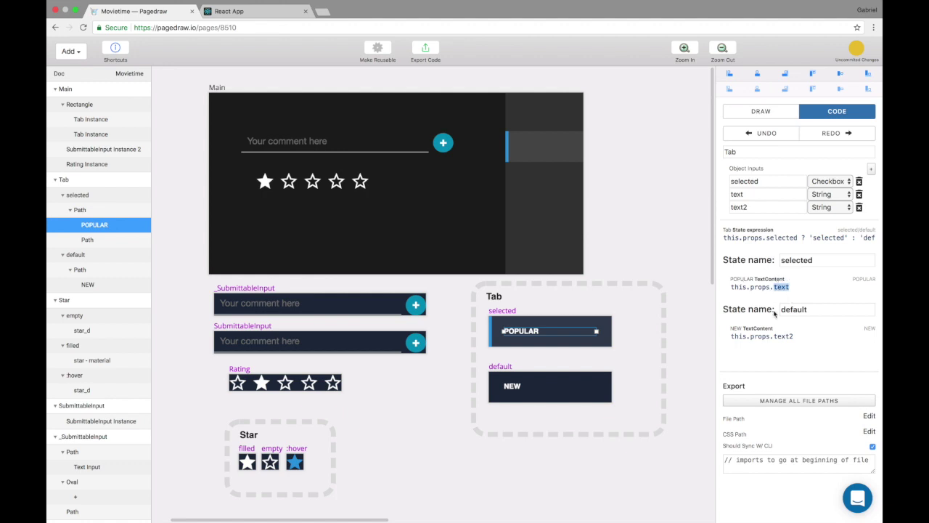
left_click_drag(754, 337, 778, 336)
double_click(784, 336)
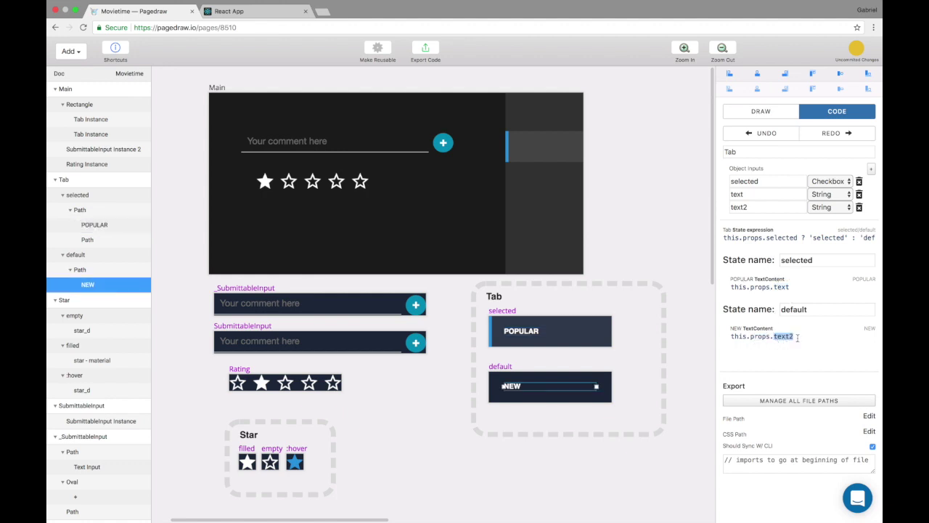
left_click(858, 208)
left_click_drag(752, 196, 712, 204)
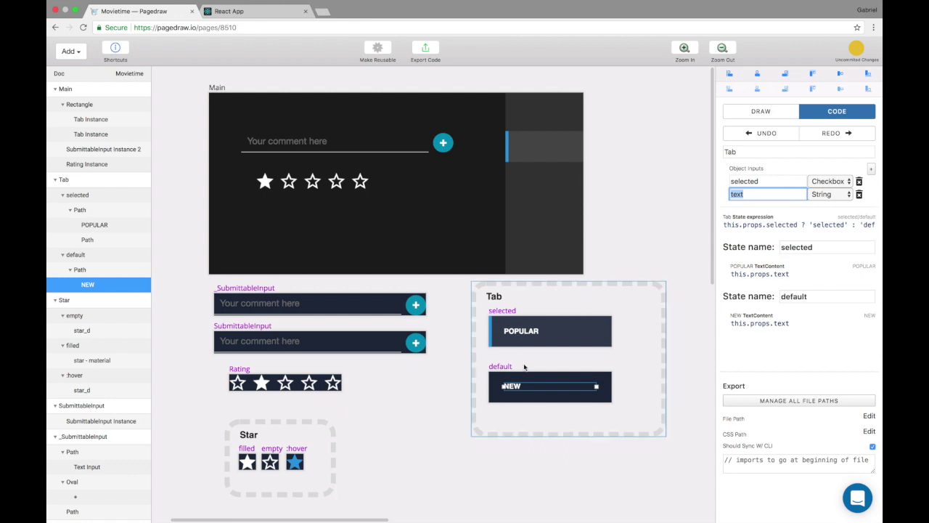
Set the Text prop of the upper Tab instance to Hello and of the lower one to World.
left_click(544, 146)
left_click(742, 112)
left_click(832, 252)
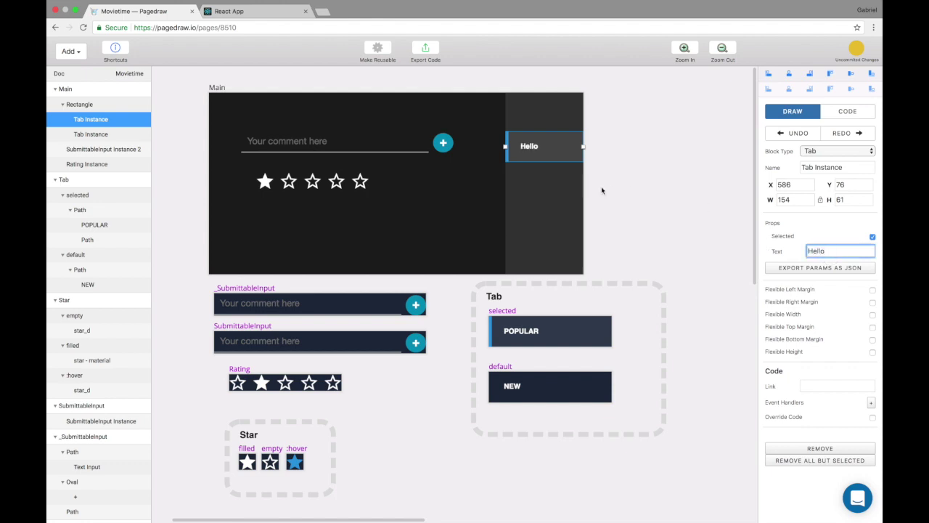
left_click(535, 182)
left_click(833, 252)
type("W")
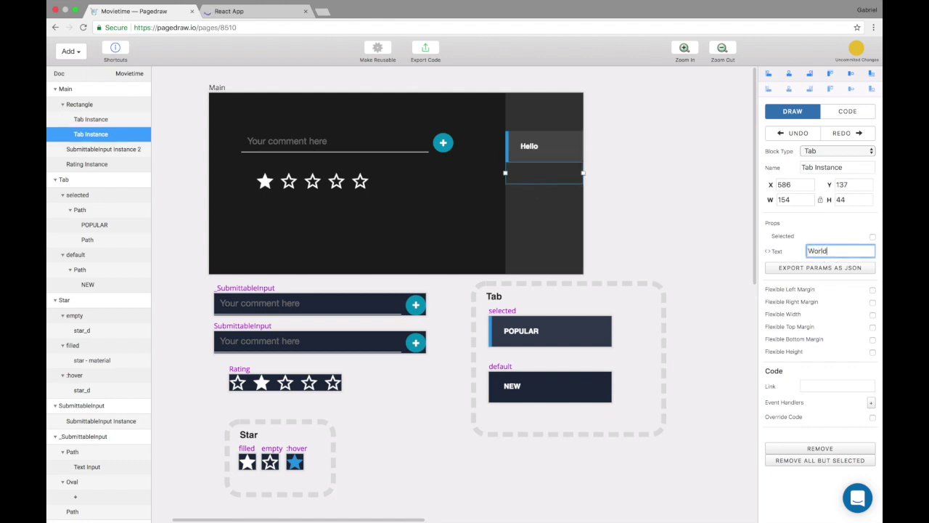
type("orld")
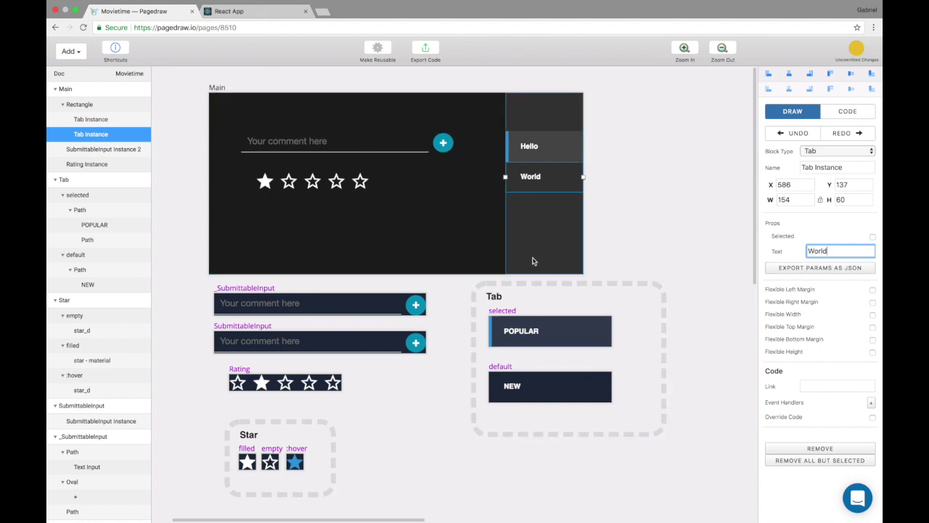
Move the Tab multistate group slightly lower on the canvas and deselect it.
left_click(523, 331)
left_click_drag(539, 294, 541, 306)
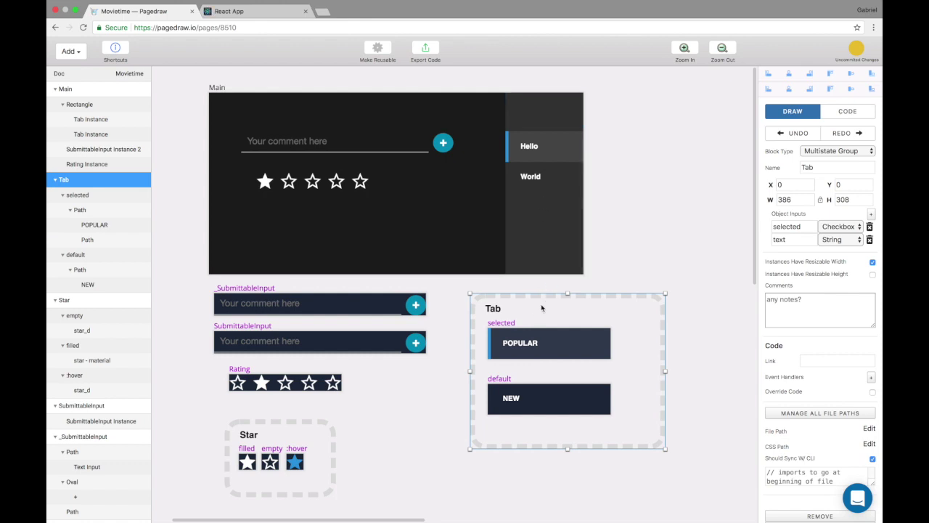
left_click(657, 208)
scroll(530, 396, "down", 2)
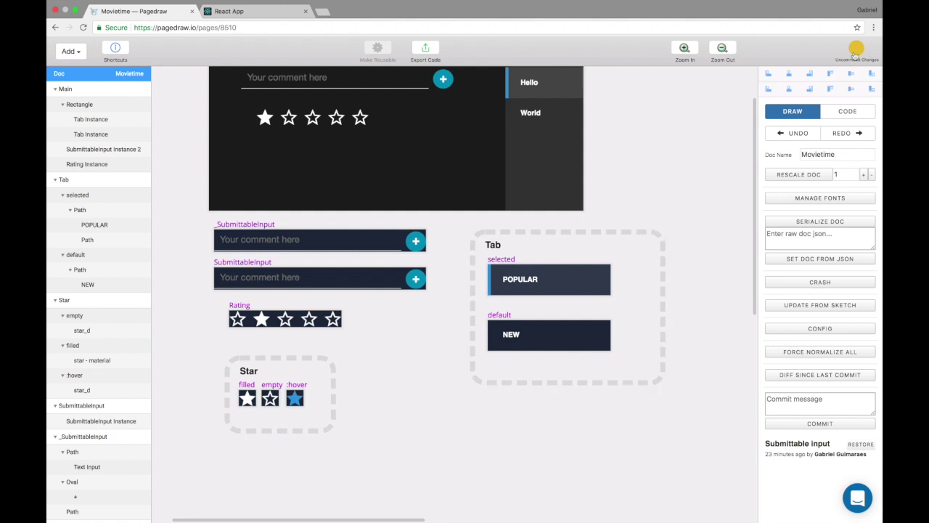
Add an external component definition named Link with the import path react-router in the document's code settings.
left_click(848, 110)
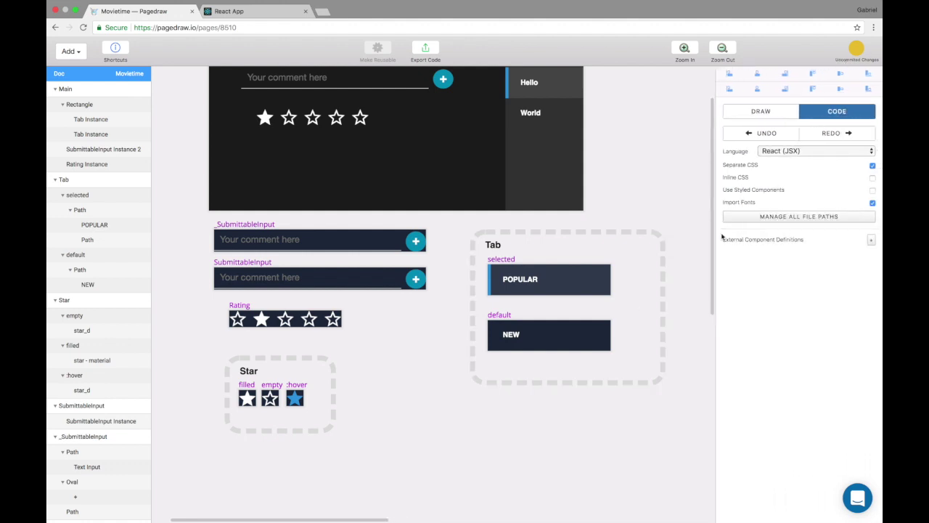
left_click(767, 239)
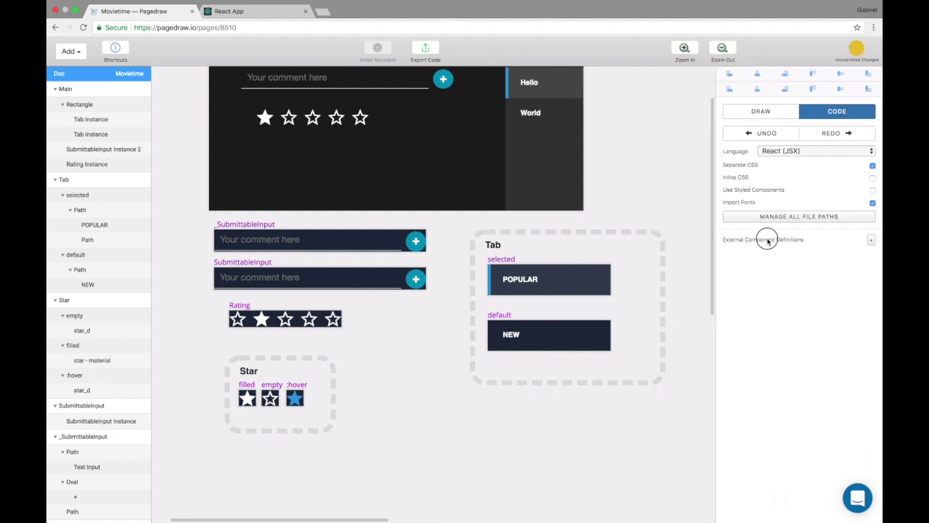
left_click(871, 239)
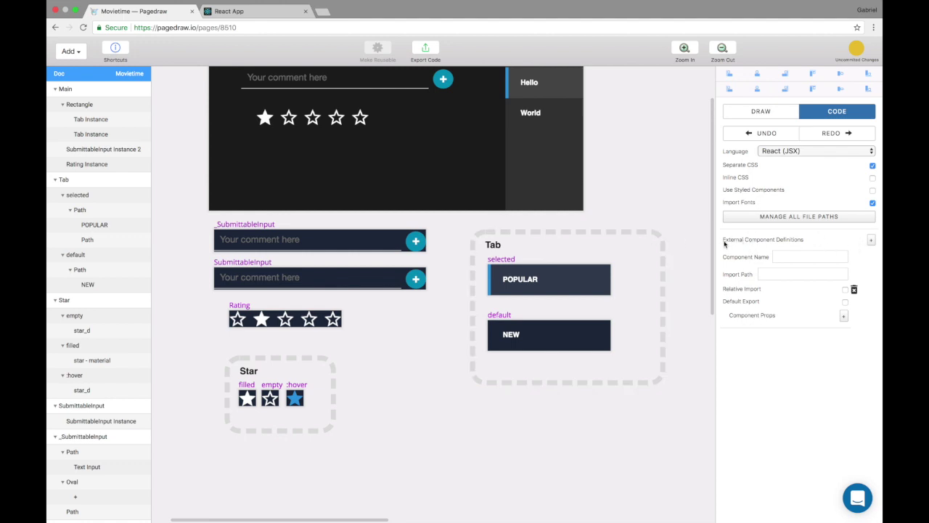
left_click(787, 257)
type("Link")
left_click(786, 276)
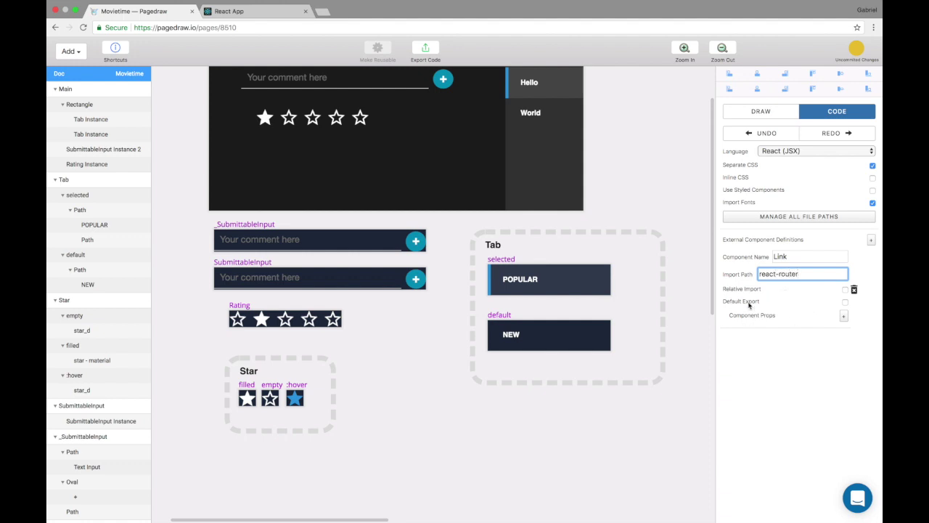
Add a String prop named to to the Link external component.
left_click(843, 316)
left_click(768, 327)
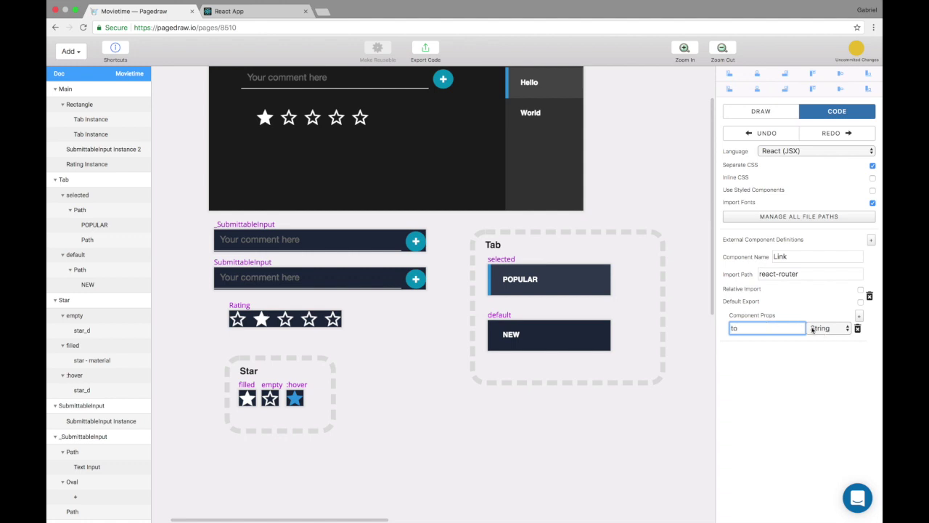
scroll(590, 238, "right", 4)
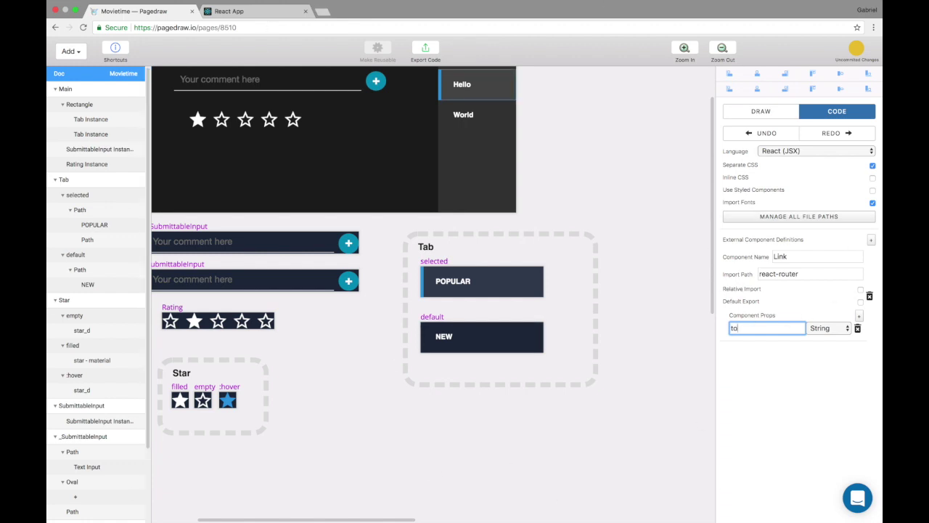
left_click(456, 432)
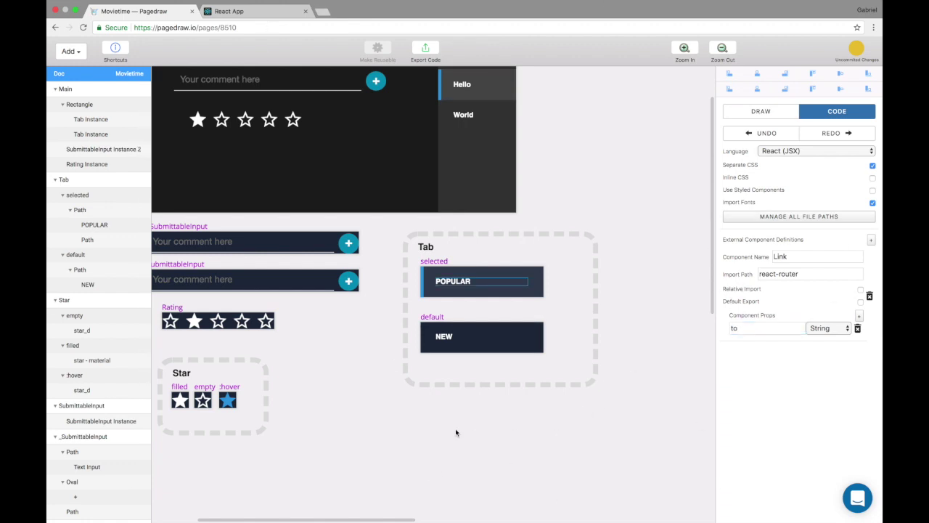
Examine the drawing and code properties of the NEW text in the Tab component's default state.
left_click(492, 373)
left_click(447, 339)
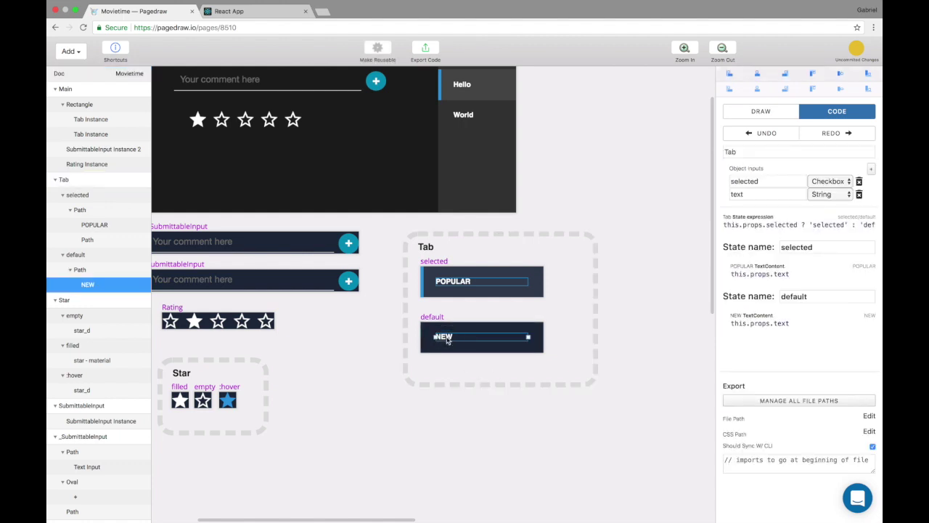
scroll(613, 214, "up", 1)
left_click(761, 114)
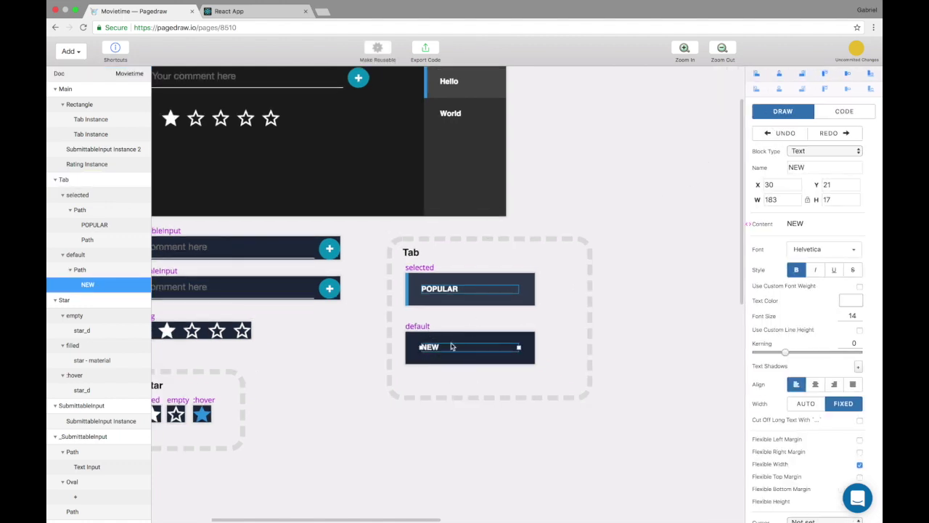
scroll(444, 350, "up", 2)
scroll(444, 349, "up", 3)
scroll(435, 276, "right", 1)
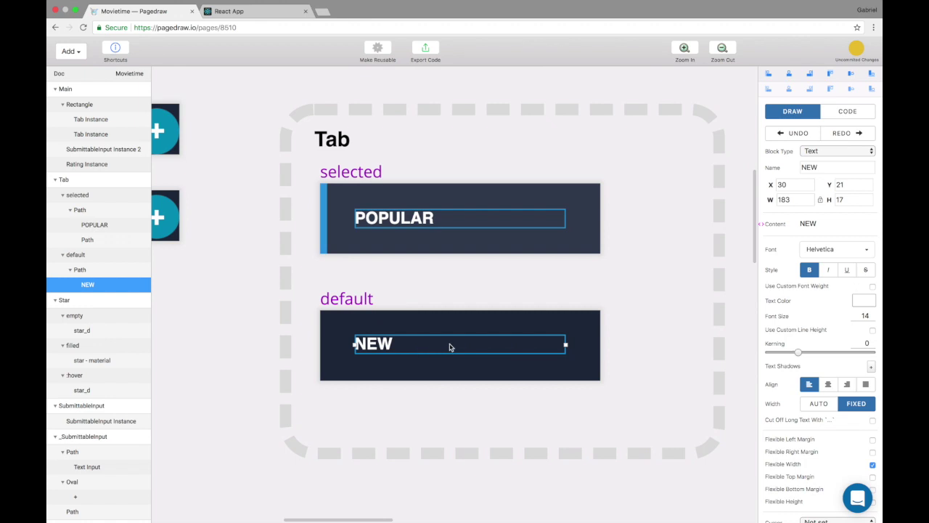
scroll(803, 423, "down", 5)
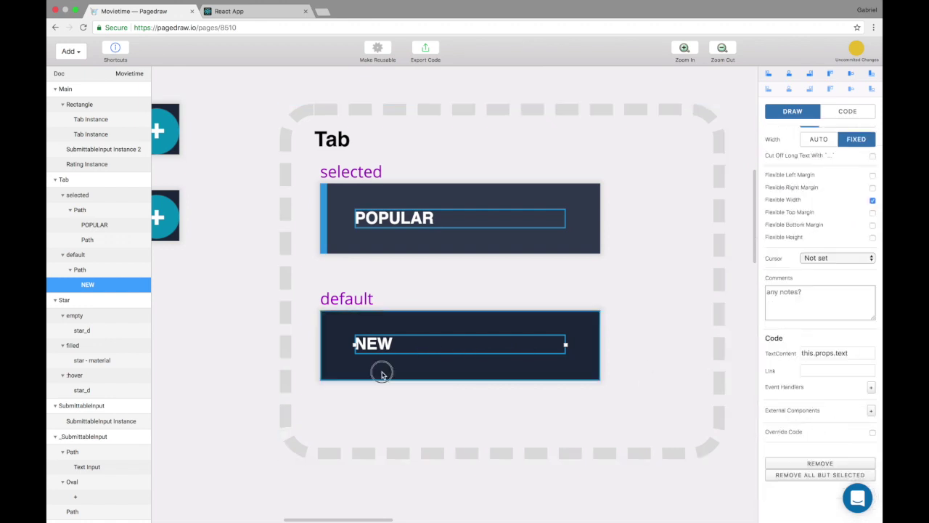
left_click(384, 347)
left_click(384, 346)
Attach the Link external component to the POPULAR text in Tab's selected state and make its To prop dynamic.
left_click(403, 204)
left_click(407, 221)
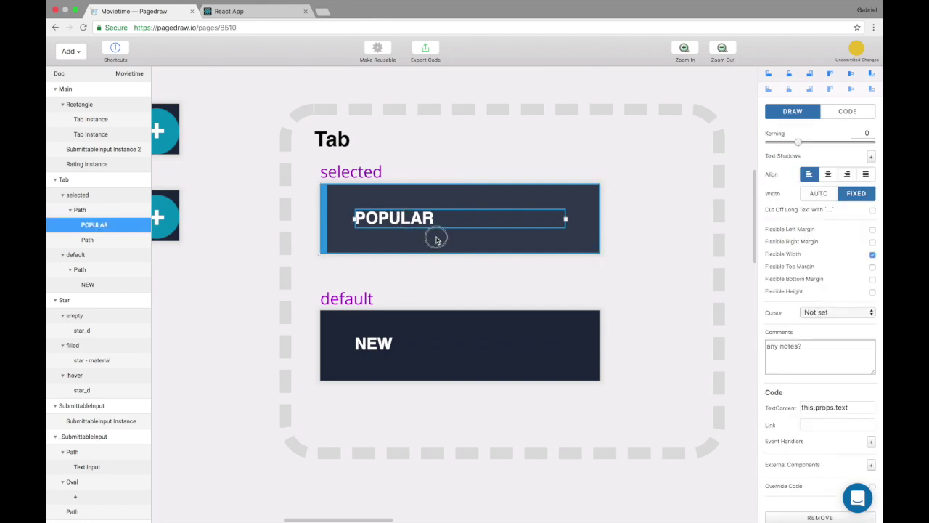
left_click(435, 238)
left_click(399, 221)
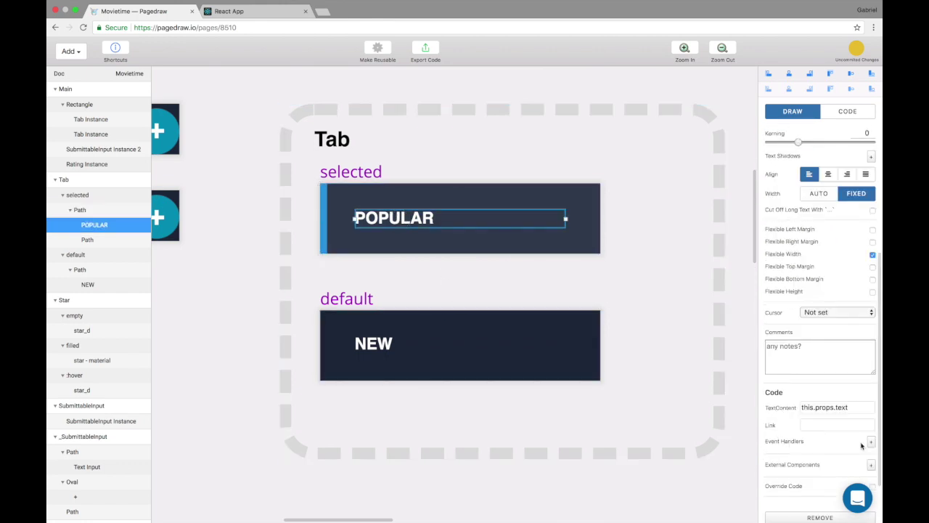
left_click(872, 465)
scroll(810, 444, "down", 2)
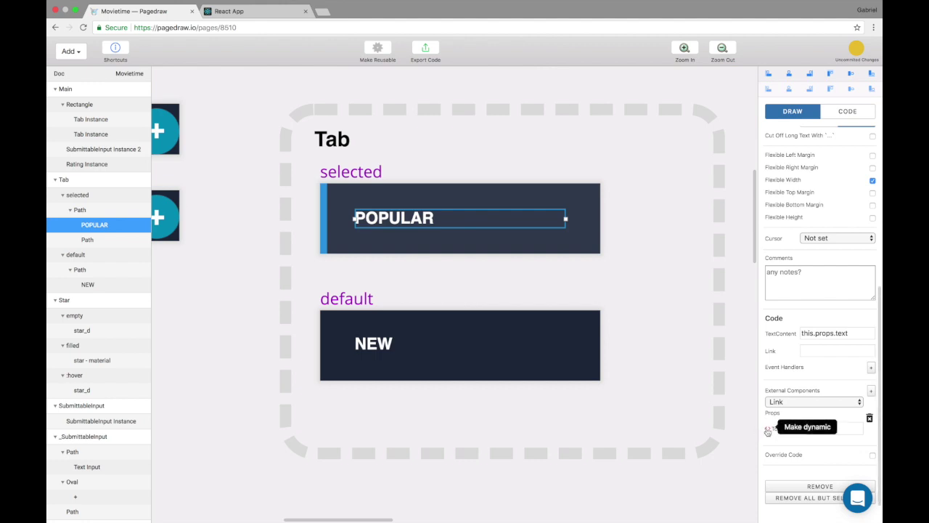
left_click(767, 431)
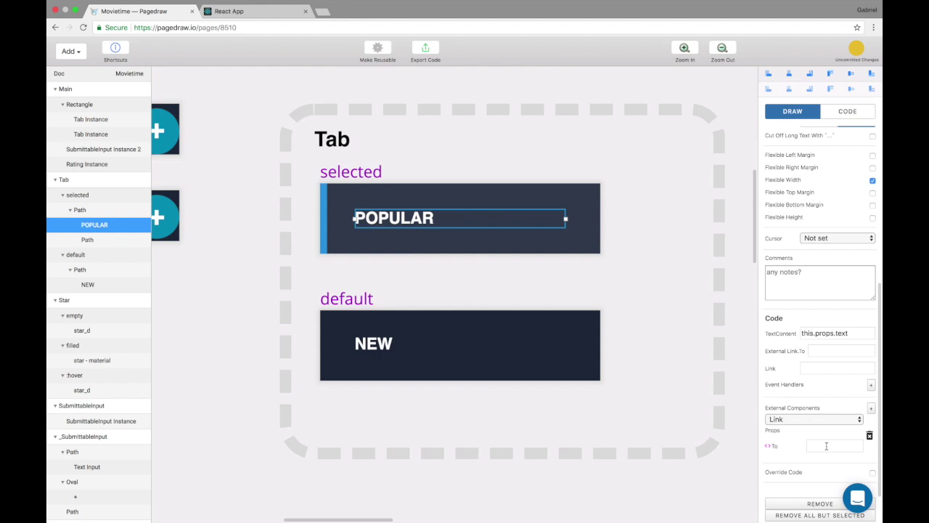
Attach the Link external component to the NEW text in Tab's default state and make its To prop dynamic.
left_click(415, 346)
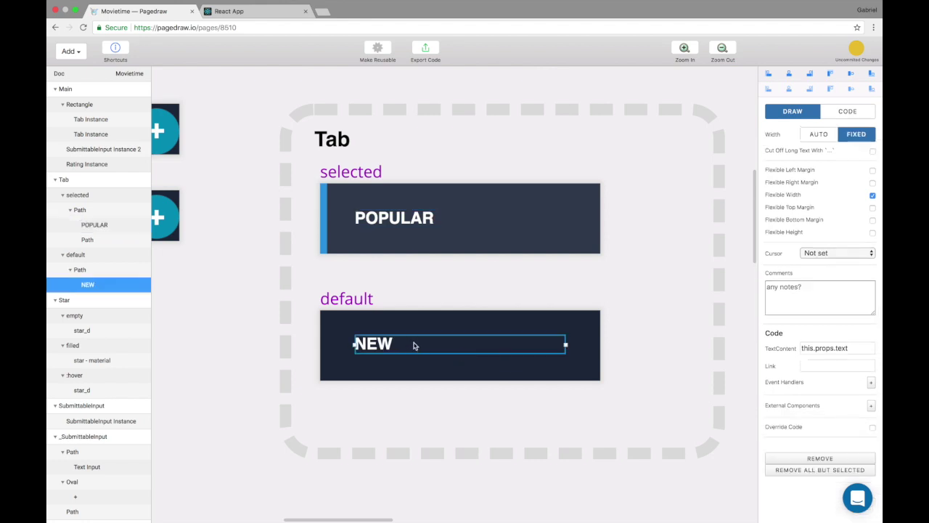
left_click(871, 409)
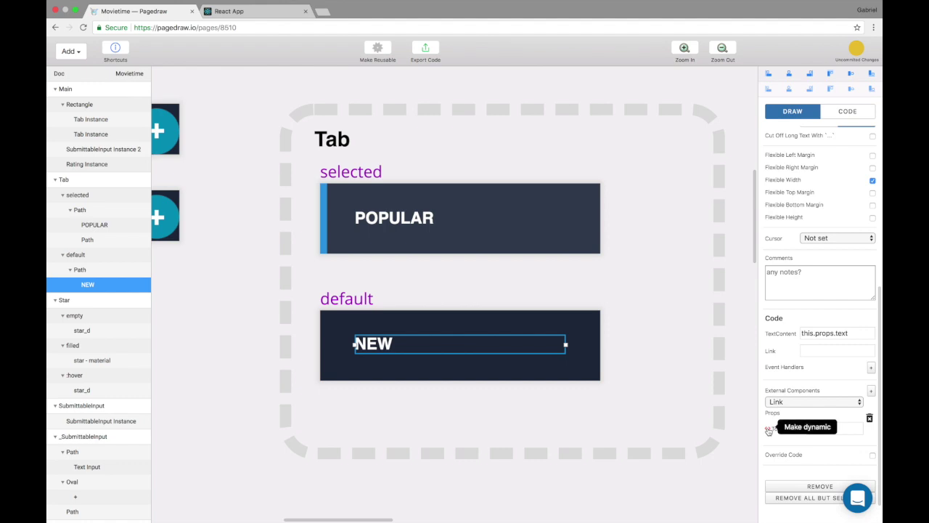
left_click(768, 430)
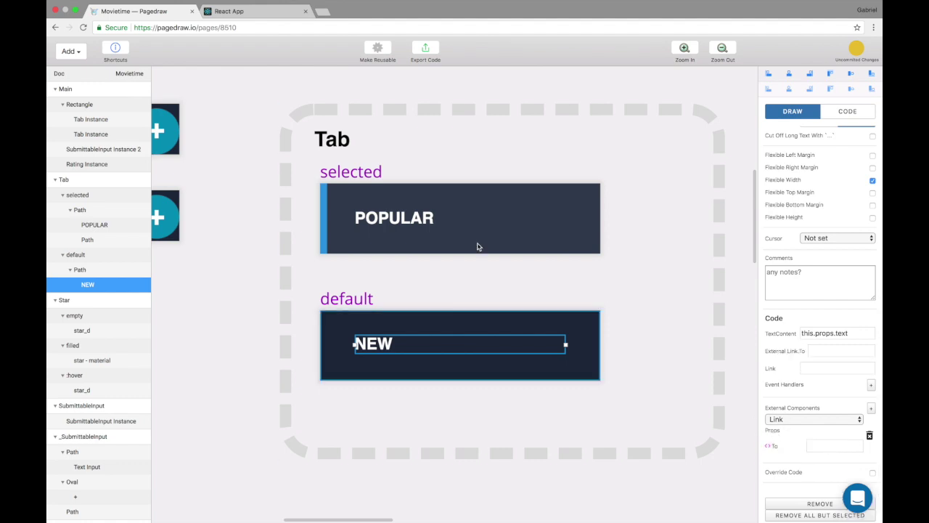
Set the External Link.to expression of both the POPULAR and NEW texts to this.props.to in Tab's code settings.
left_click(847, 111)
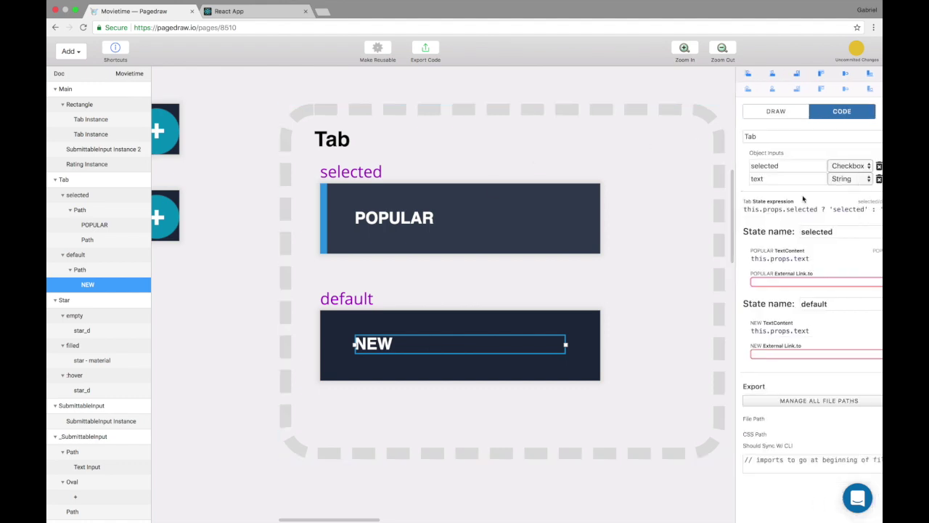
left_click(771, 280)
type("t")
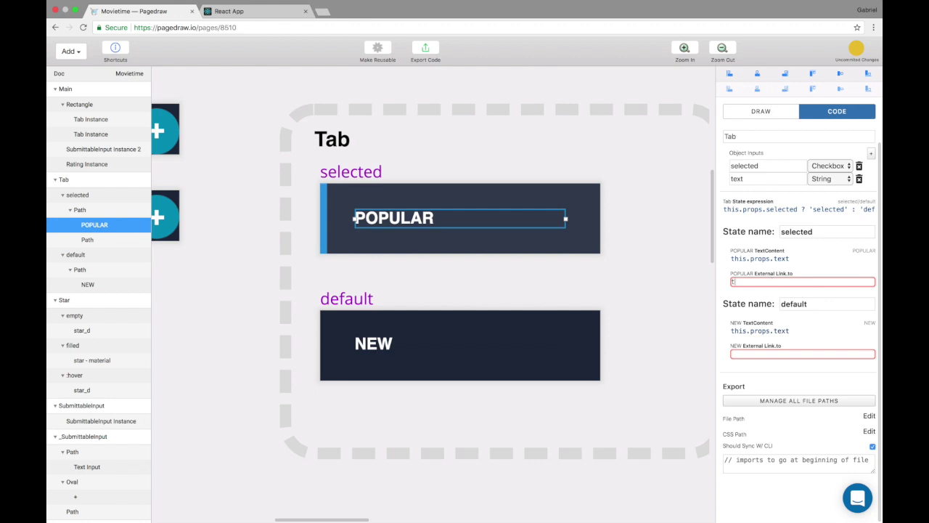
type("his.props.to")
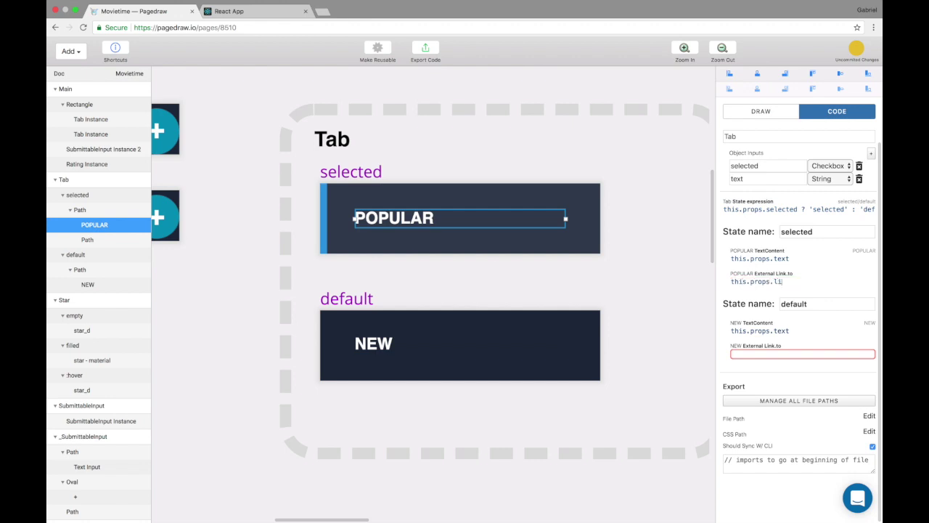
left_click(760, 355)
type("this.props.to")
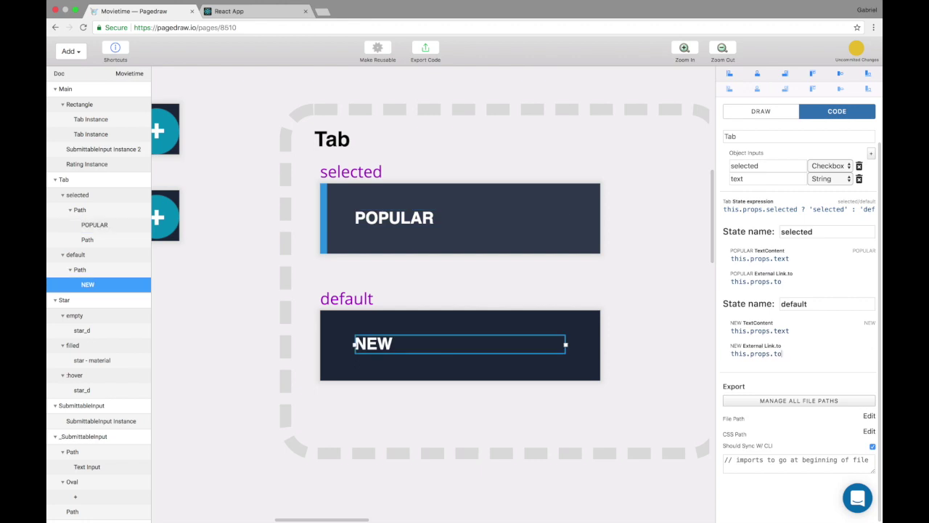
Add a String object input named to to the Tab component.
left_click(870, 153)
left_click(761, 170)
type("to")
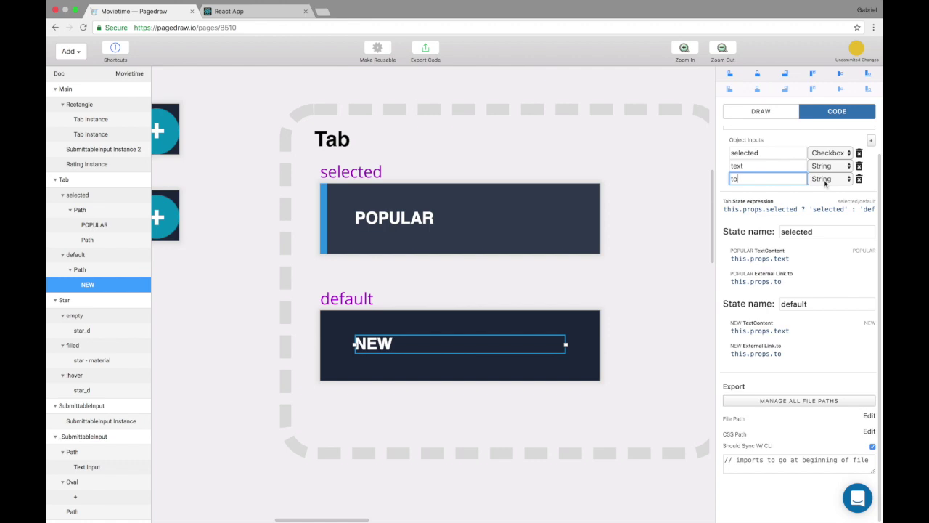
Set the To prop of the Hello tab instance in Main's sidebar to /hello.
scroll(428, 287, "down", 5)
scroll(412, 286, "up", 3)
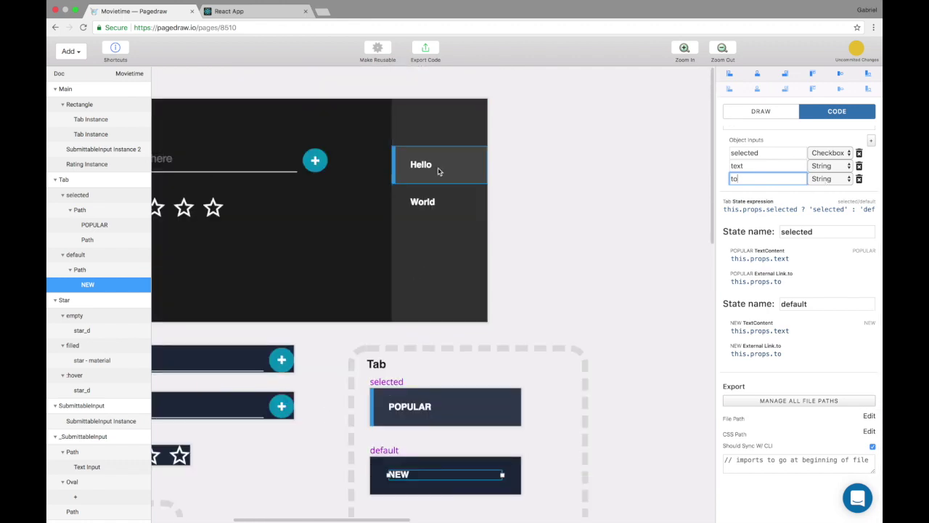
left_click(438, 171)
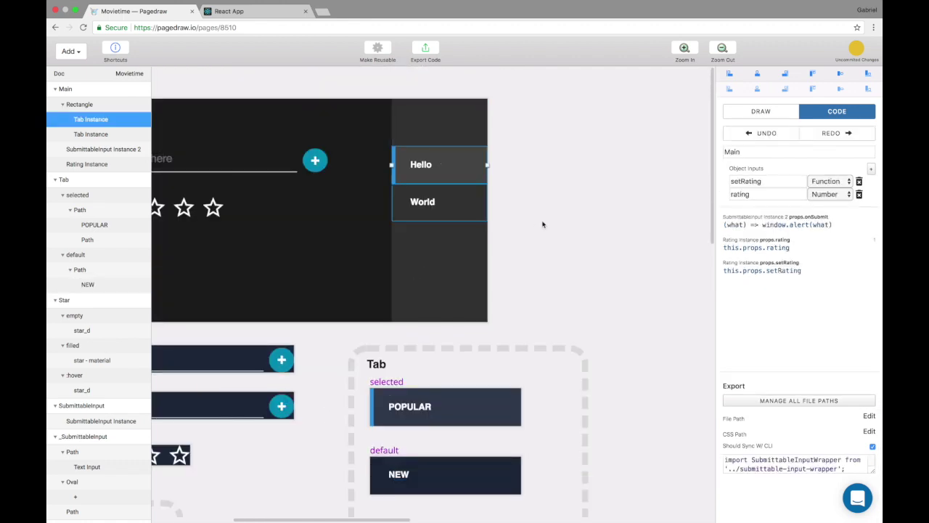
left_click(759, 116)
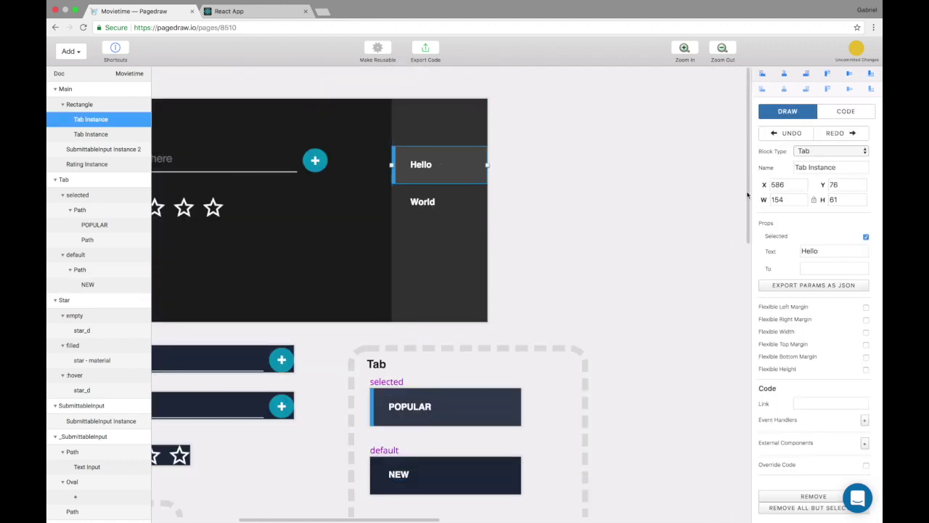
left_click(821, 264)
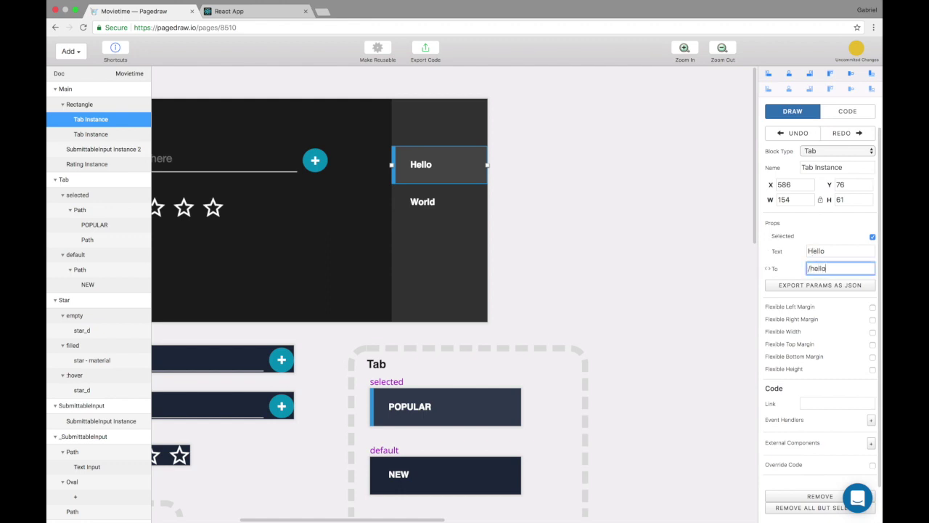
type("/hello")
Open the To prop of the World tab instance in Main's sidebar for editing.
left_click(423, 203)
left_click(822, 268)
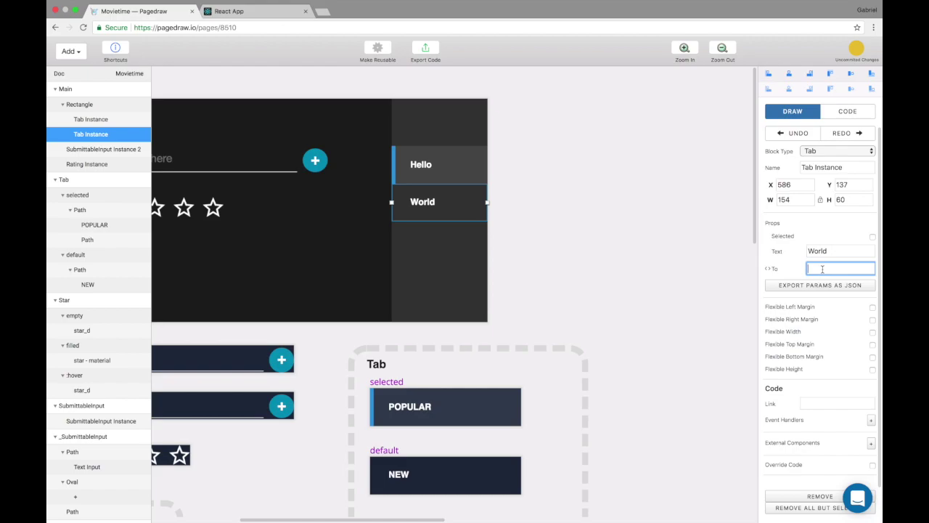